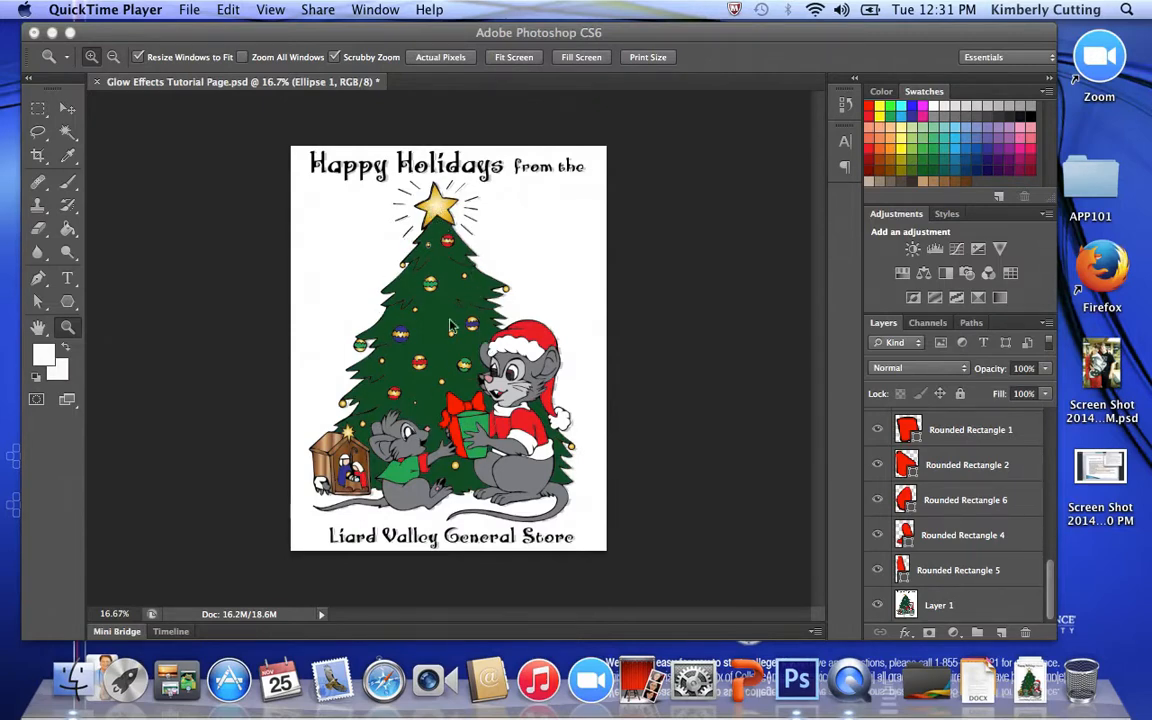
- Hide the artwork on Layer 1 to examine the shape outlines drawn above it, and show the layer again
click(876, 608)
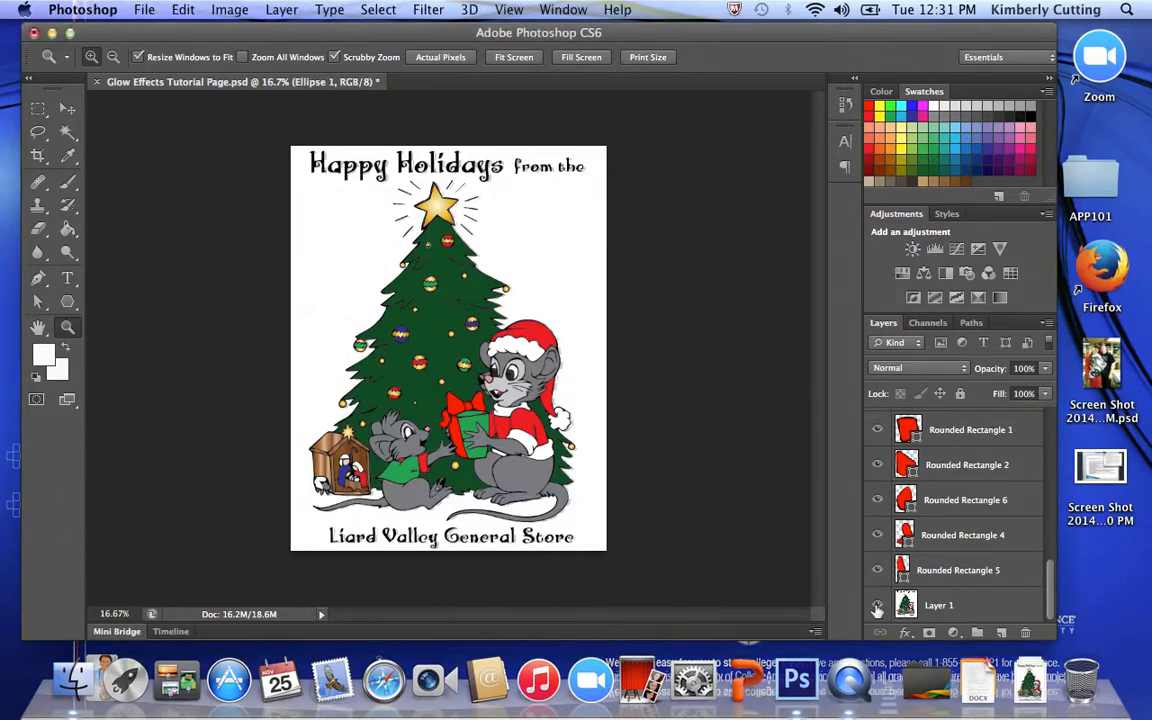
click(877, 606)
drag(388, 430, 388, 430)
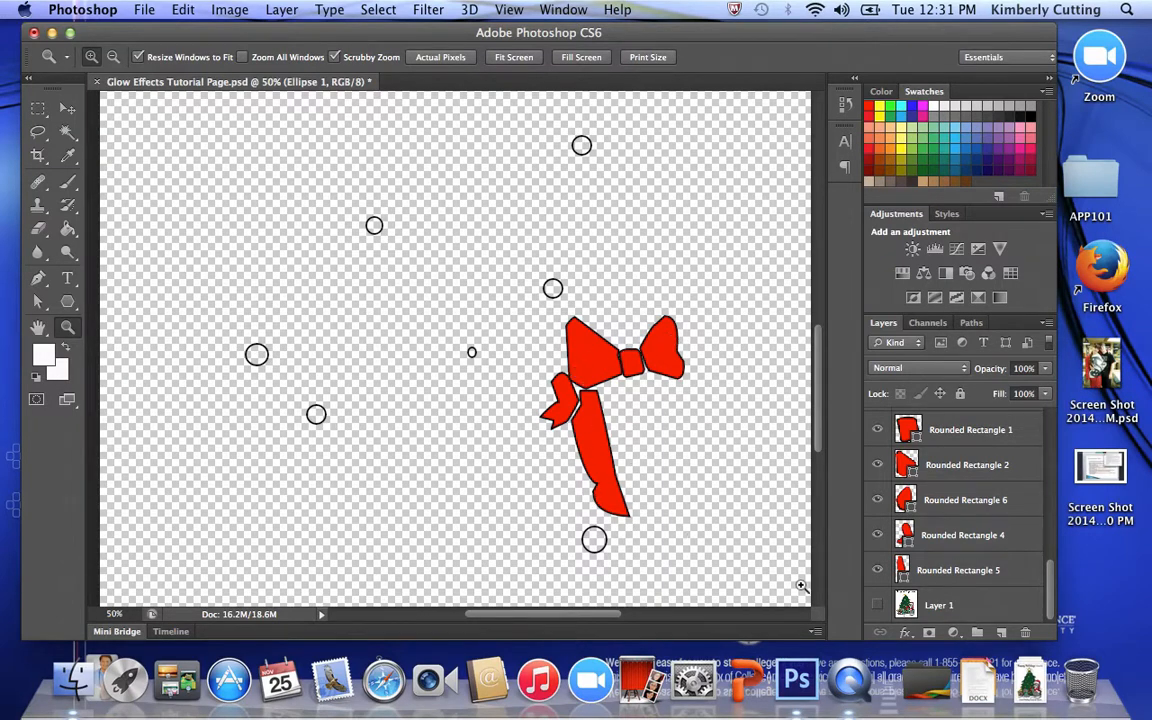
click(877, 605)
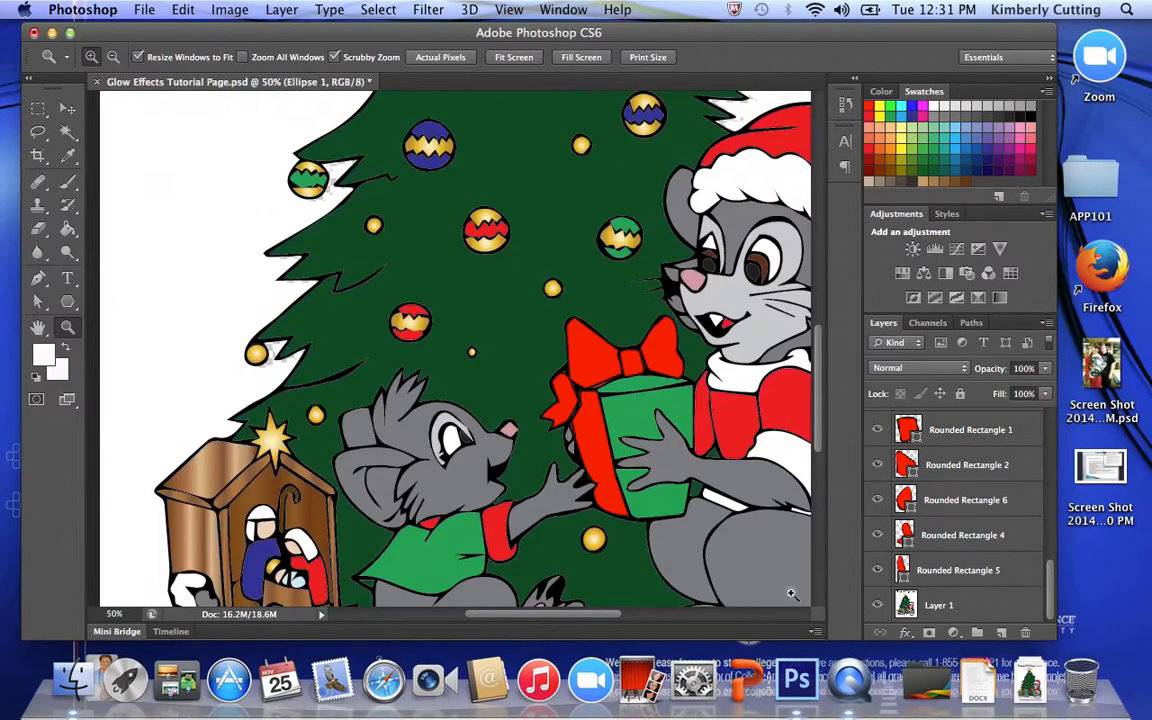
- Draw an eight-pointed star outline about 131 px wide with the Polygon tool and move it onto the gold star above the stable
click(316, 453)
click(316, 453)
click(314, 451)
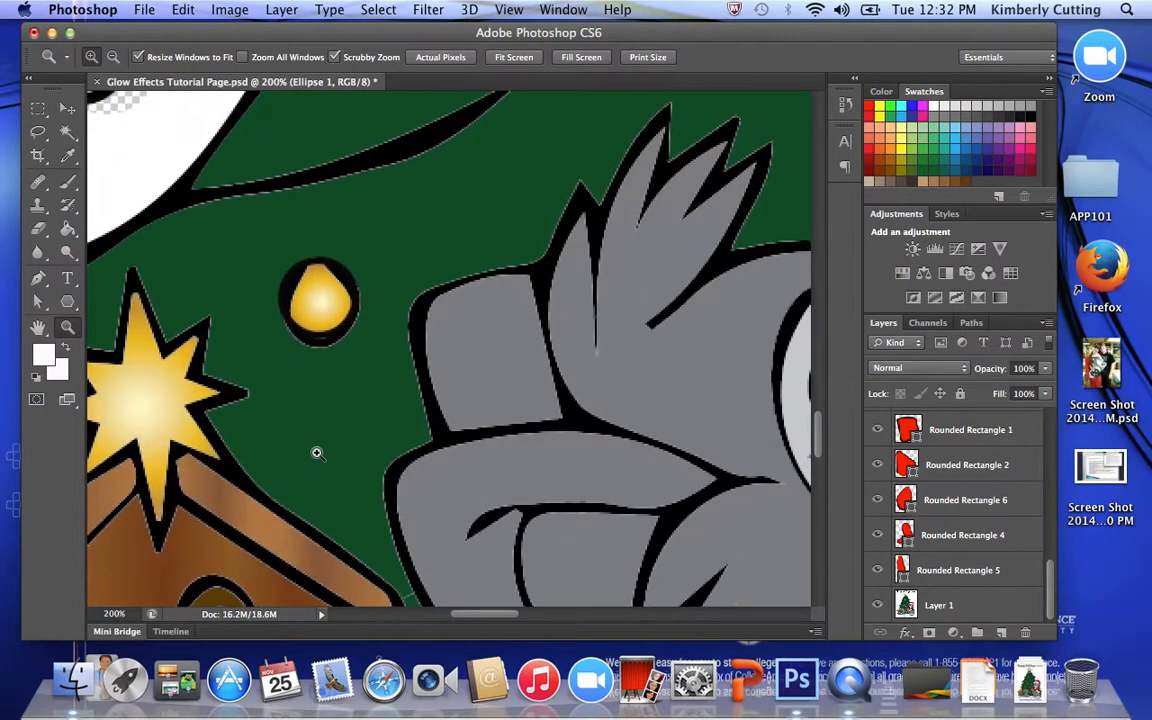
drag(293, 462, 524, 368)
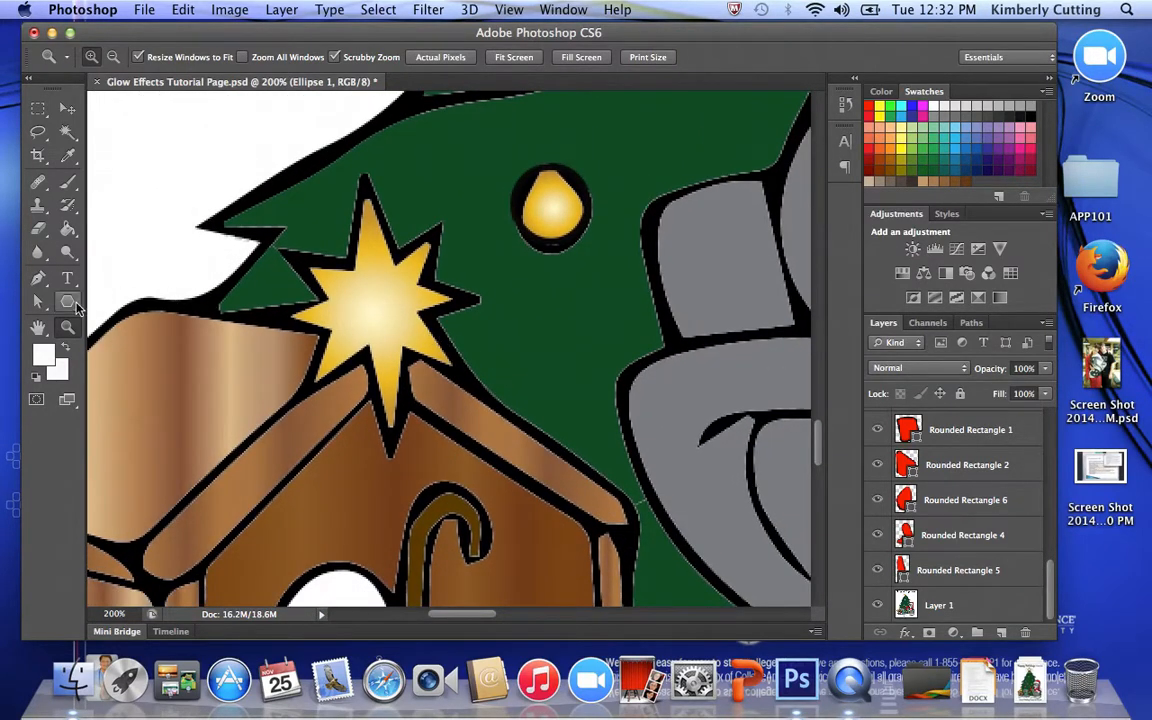
click(68, 303)
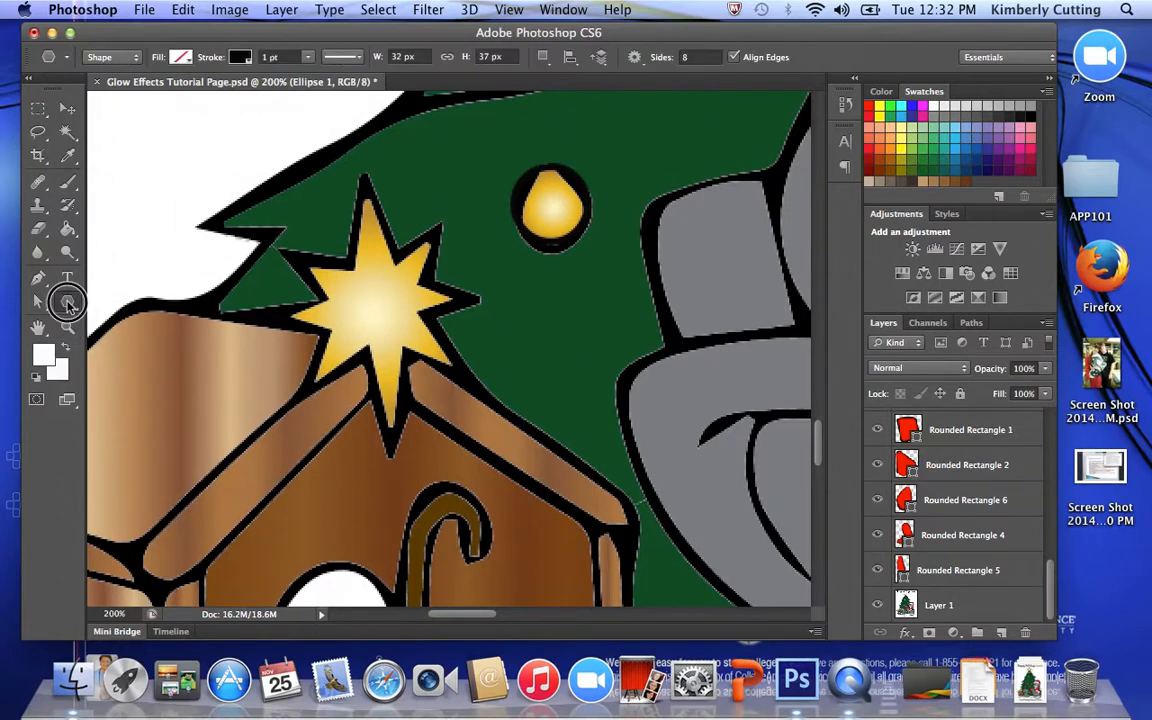
click(150, 348)
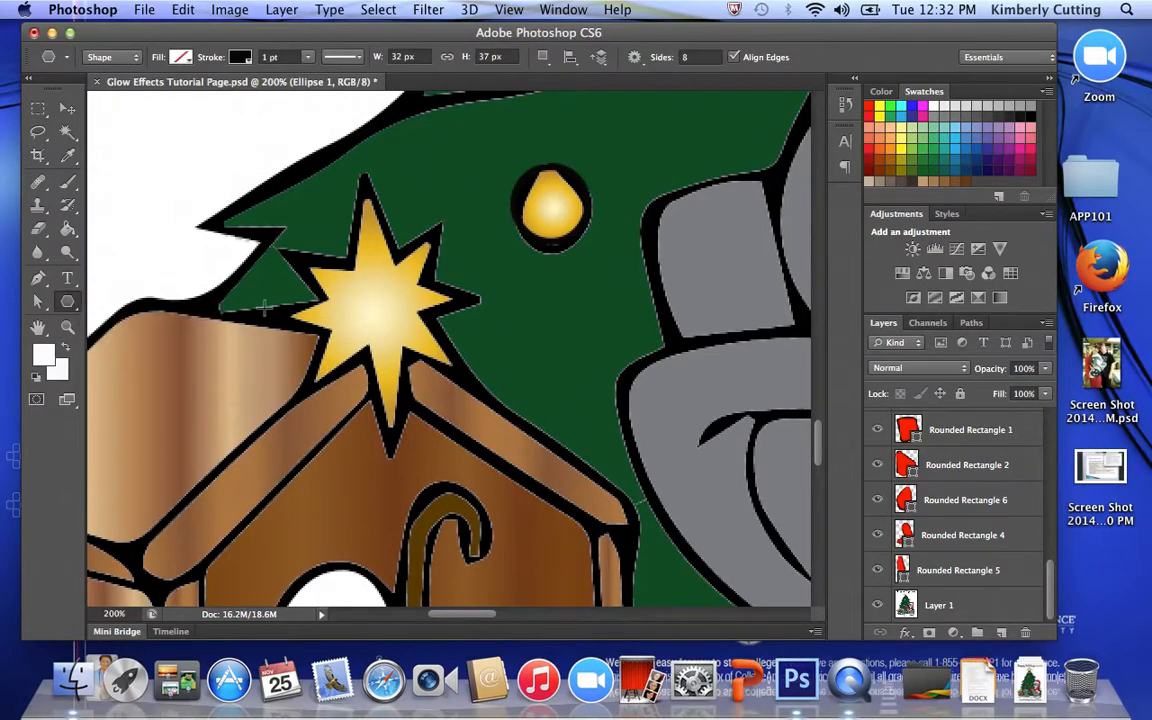
click(690, 57)
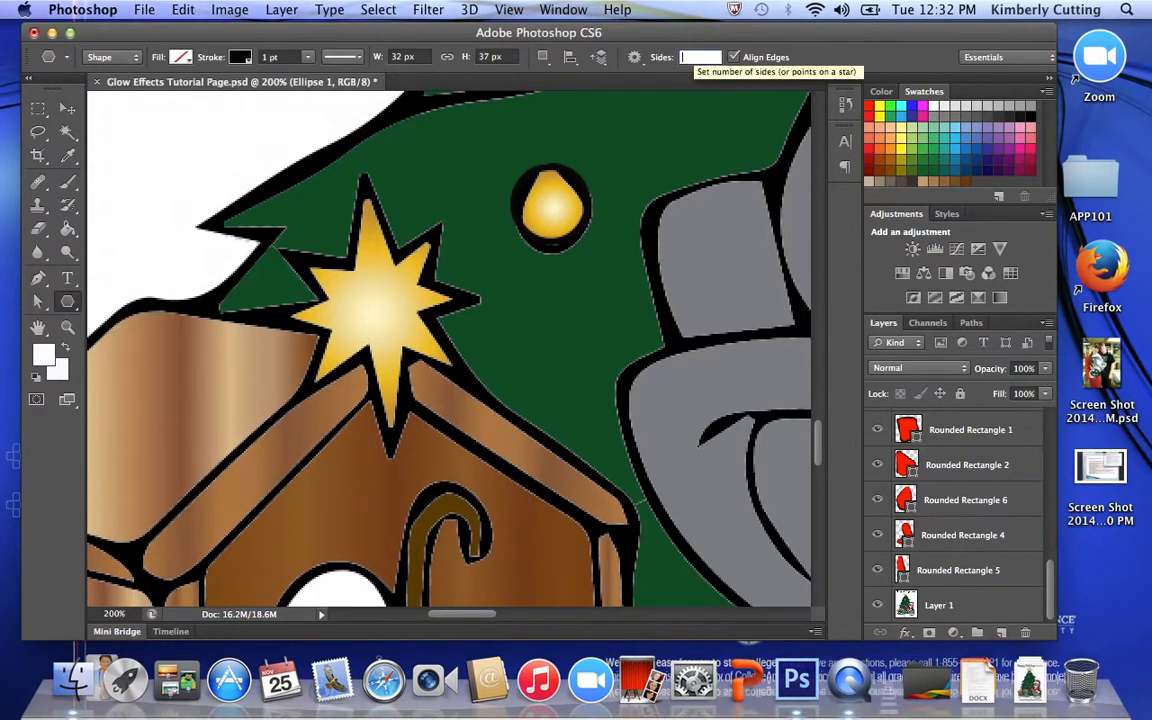
click(634, 57)
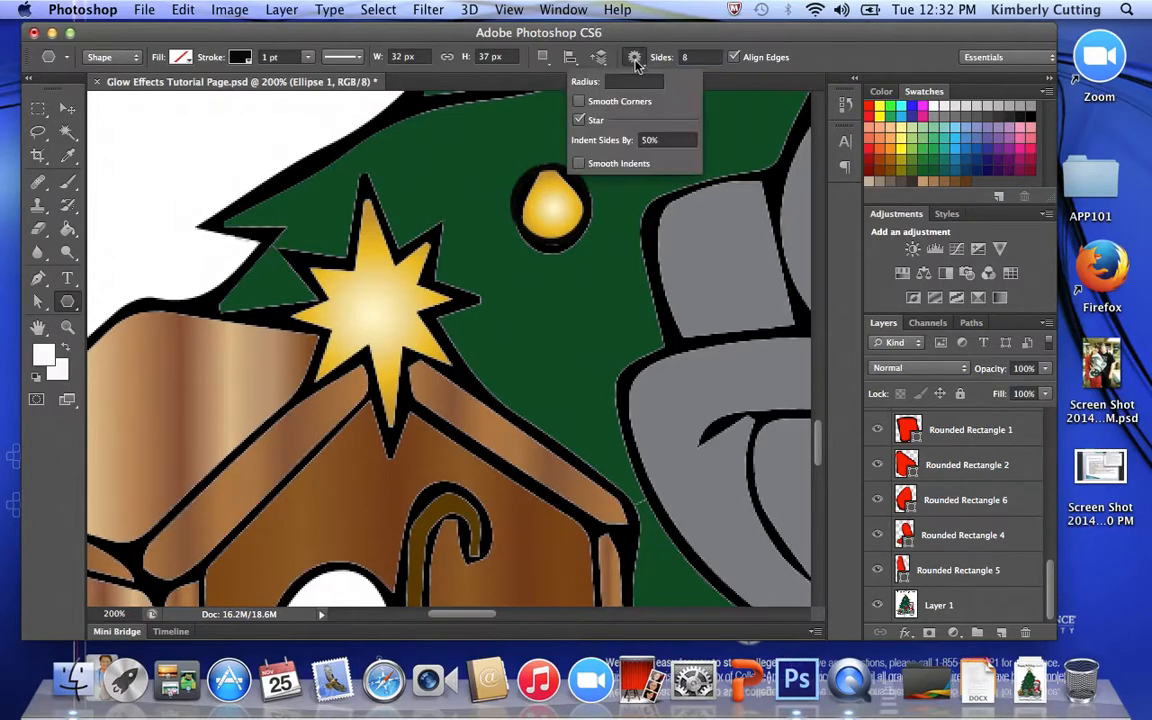
click(657, 42)
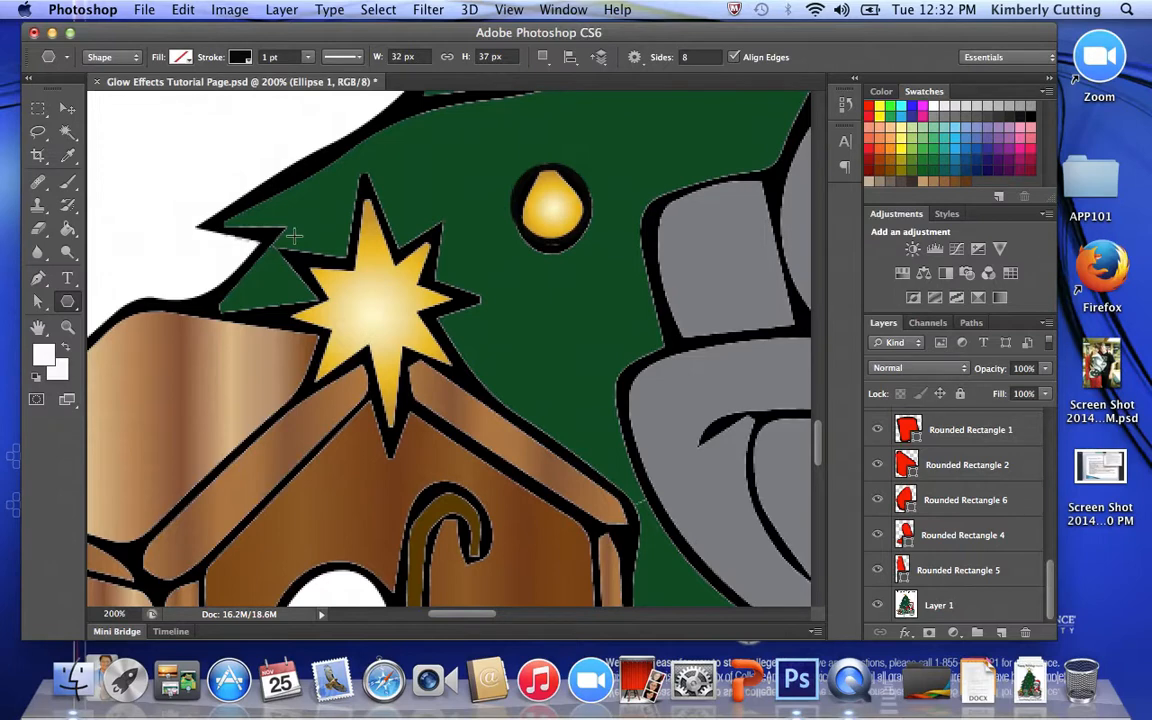
drag(294, 236, 382, 312)
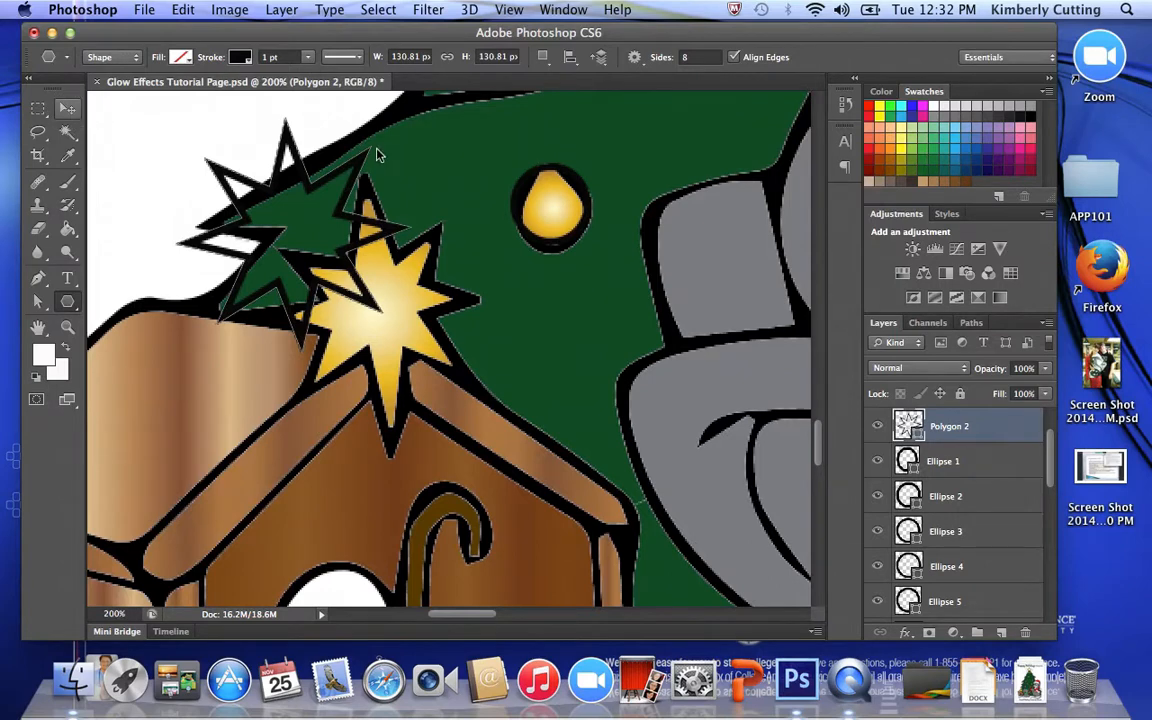
key(v)
drag(347, 210, 408, 262)
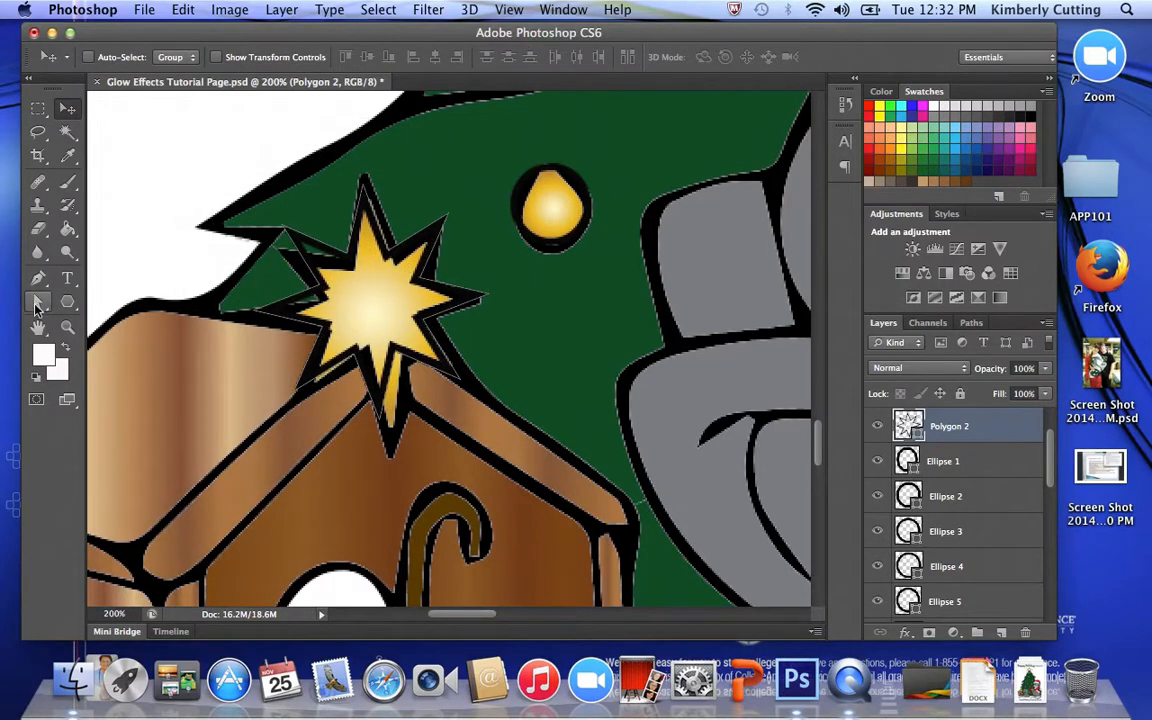
- Reshape the star outline's upper-left, upper-right and right-hand anchor points to follow the edges of the gold star
click(37, 304)
click(286, 236)
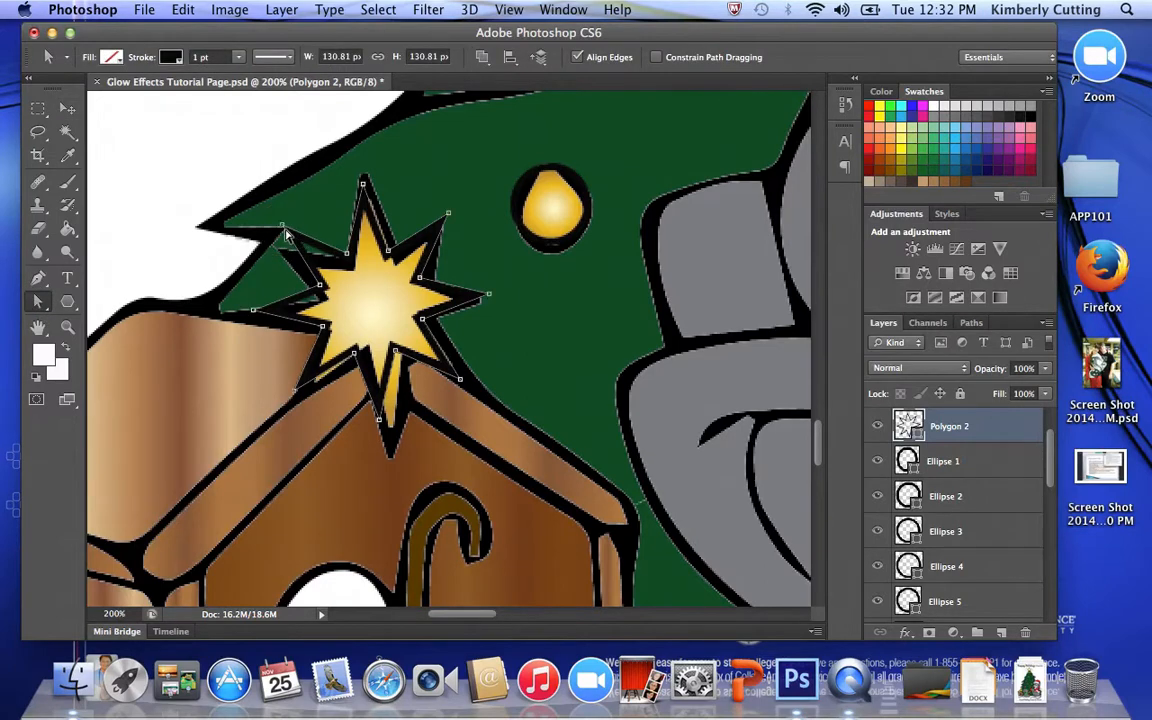
drag(286, 231, 278, 250)
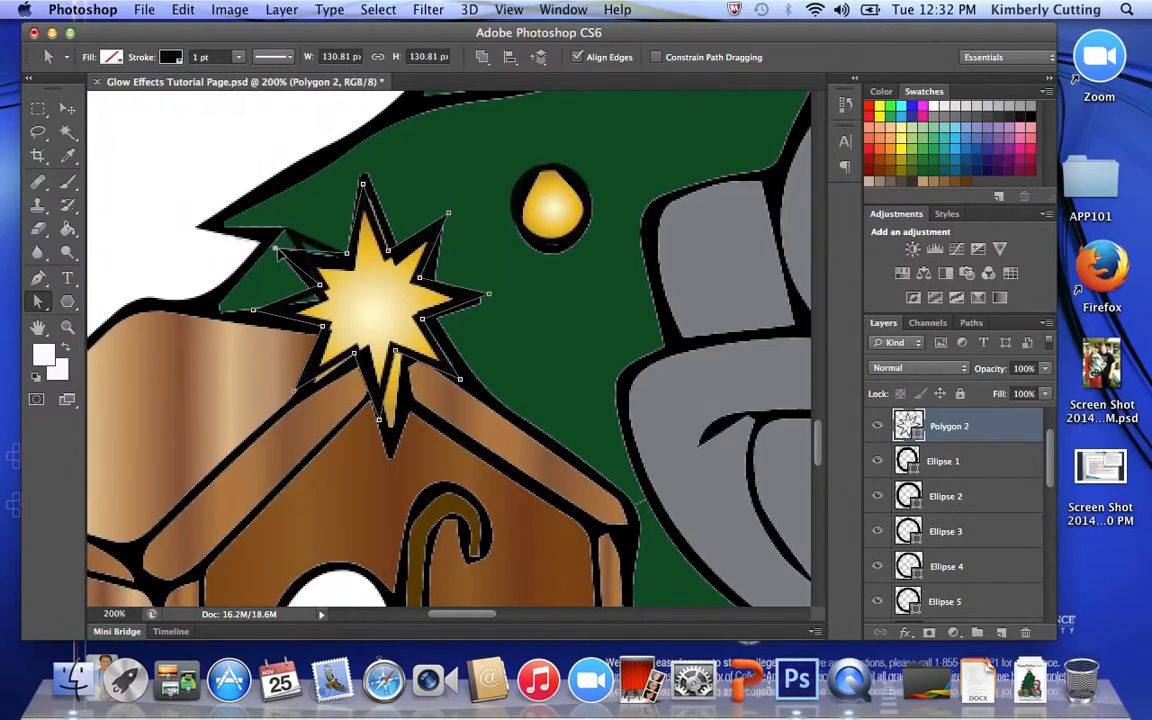
drag(348, 256, 400, 262)
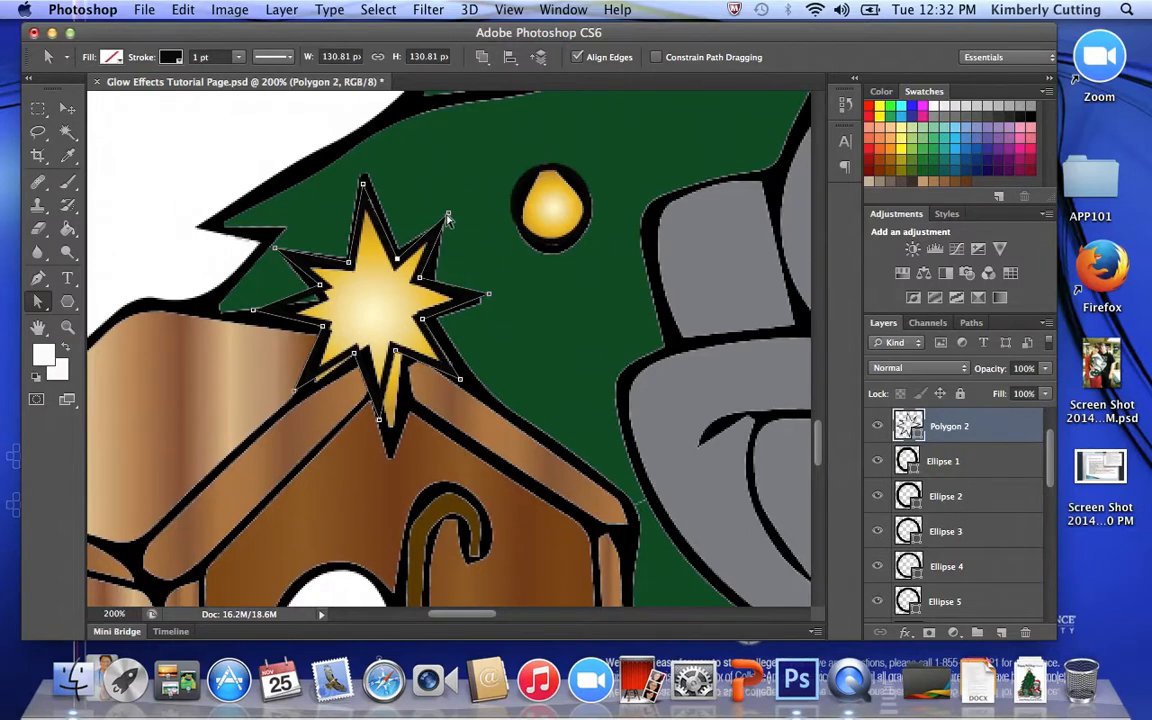
drag(447, 218, 438, 234)
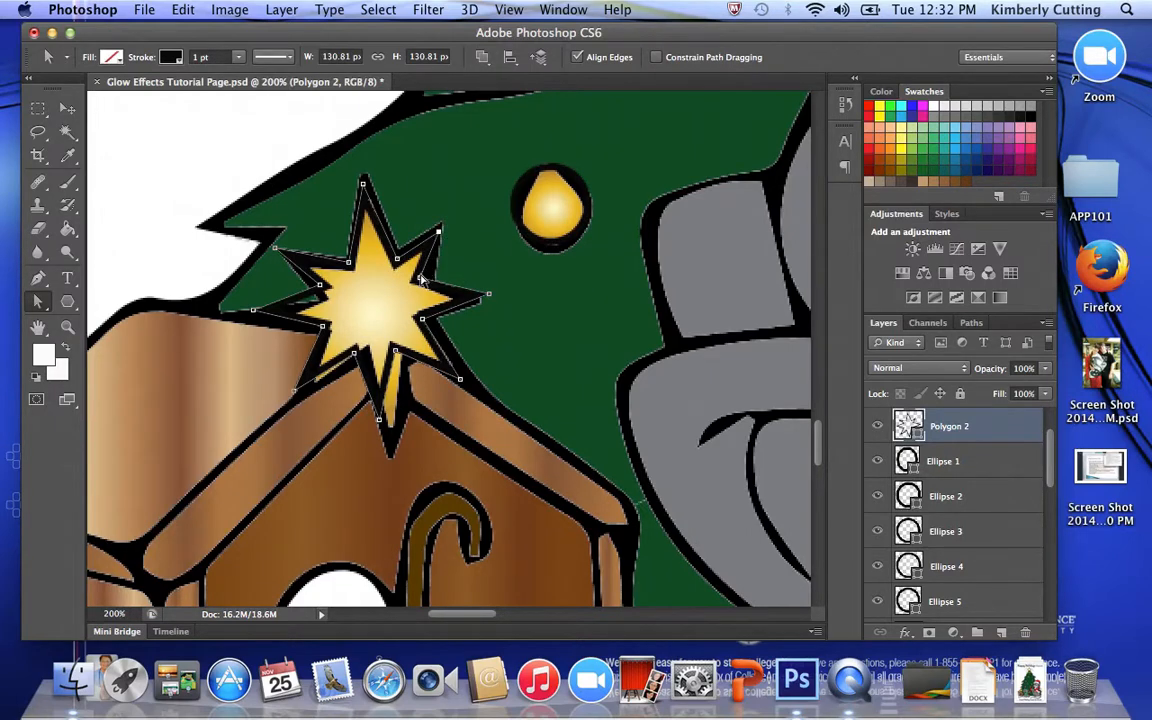
drag(421, 278, 480, 299)
drag(461, 378, 461, 376)
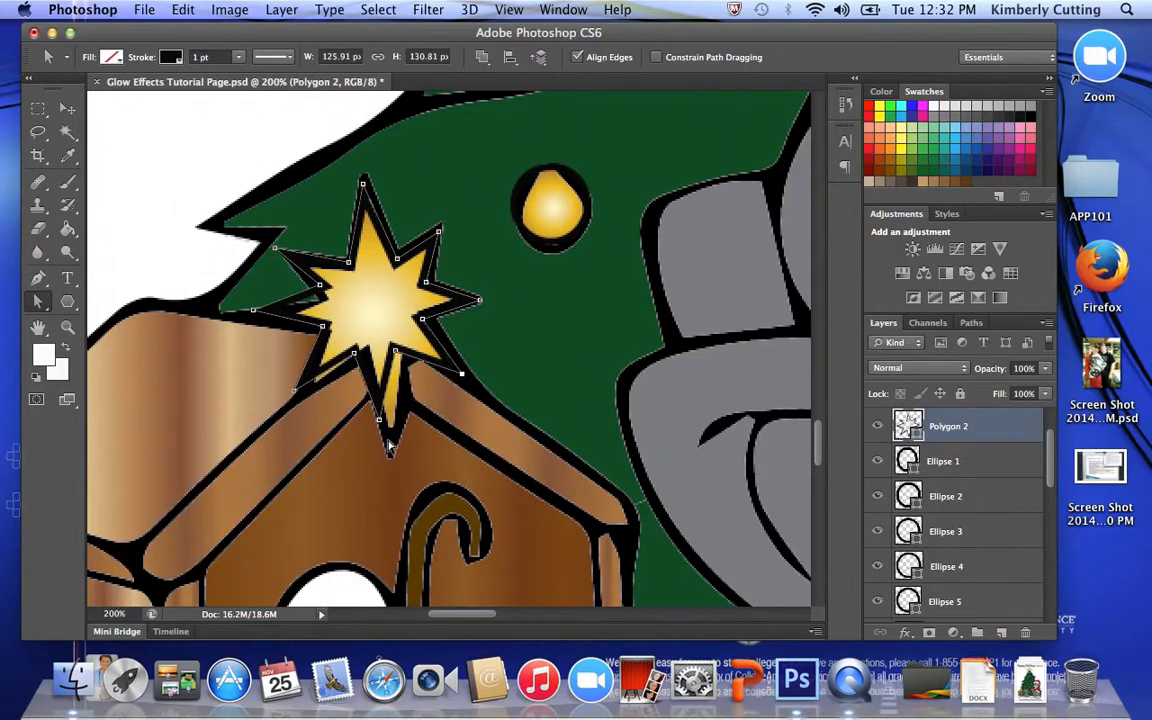
- Fit the star outline's bottom, left-hand and top anchor points to the gold star, making the outline about 117 by 153 px
drag(382, 424, 392, 455)
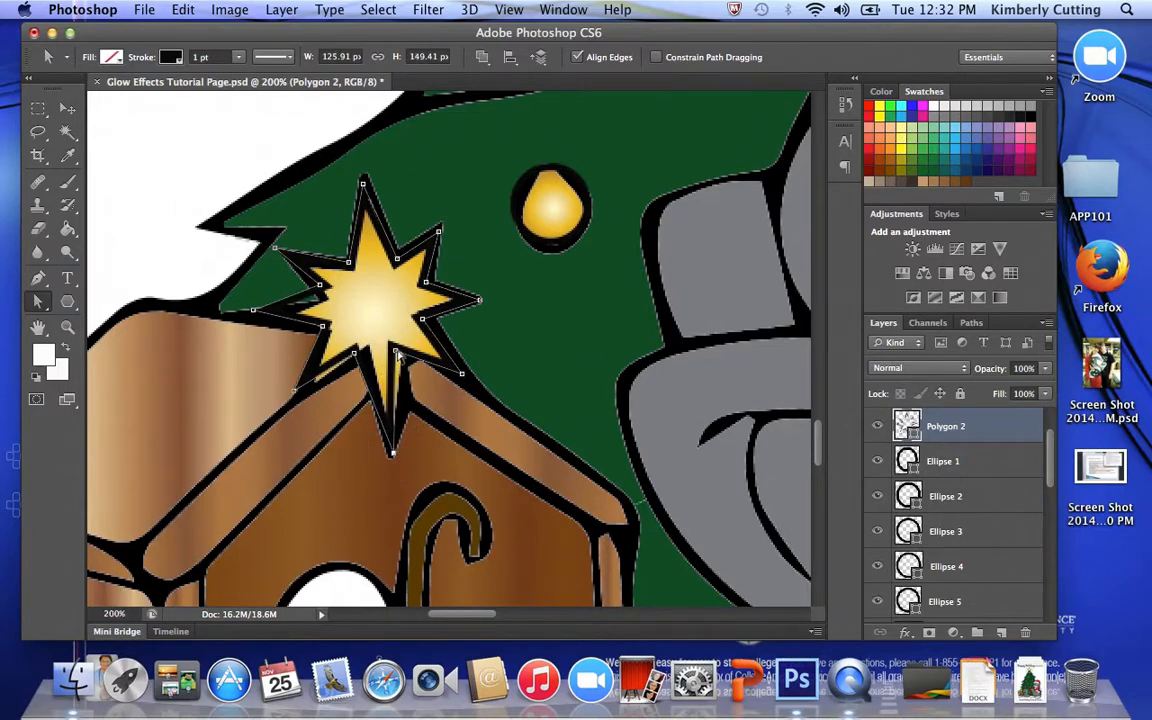
drag(396, 351, 367, 353)
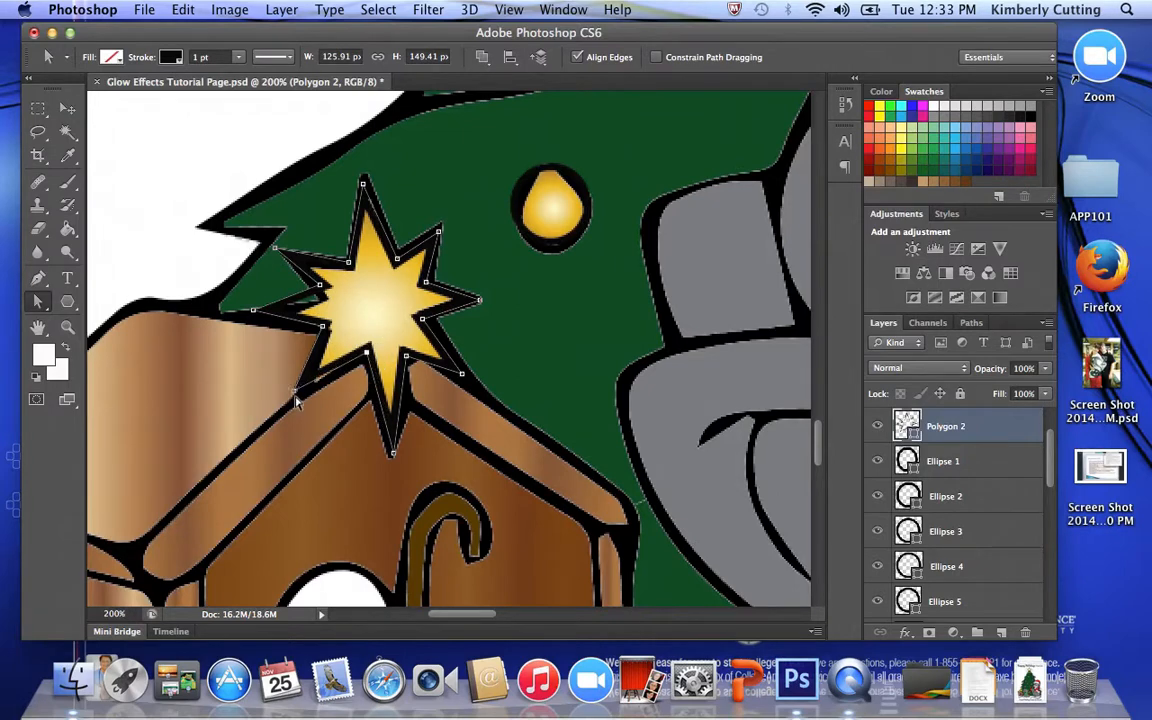
drag(295, 391, 305, 391)
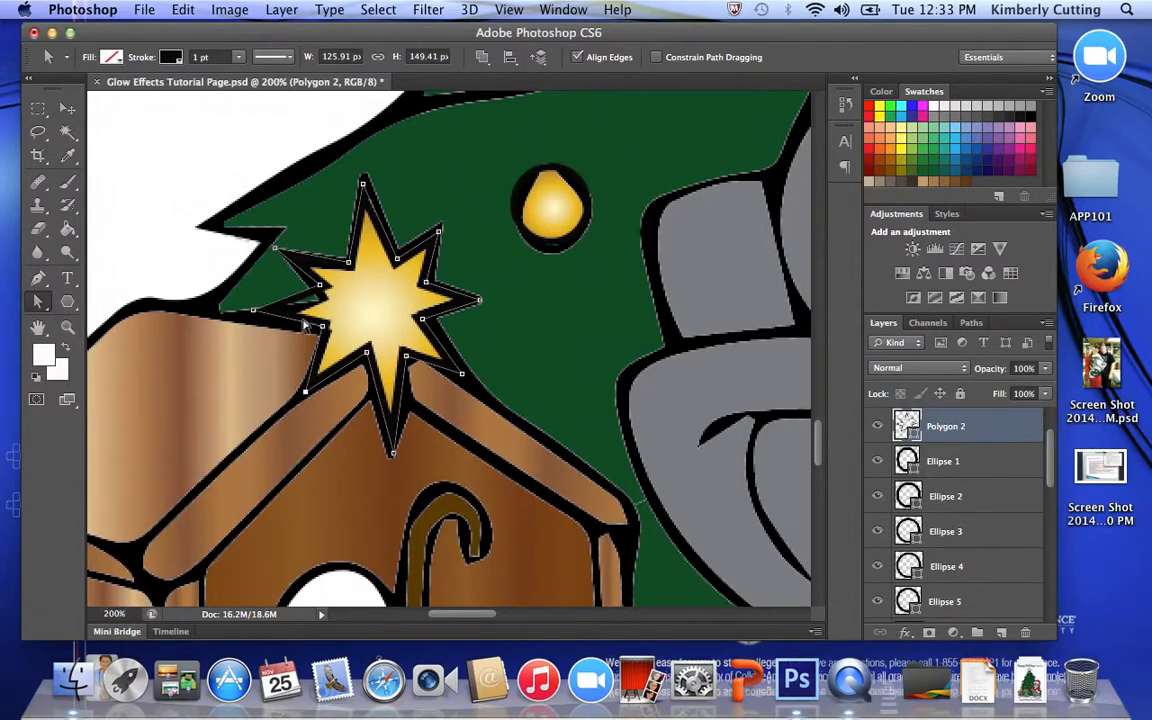
drag(321, 288, 323, 298)
drag(254, 313, 270, 314)
drag(276, 249, 287, 256)
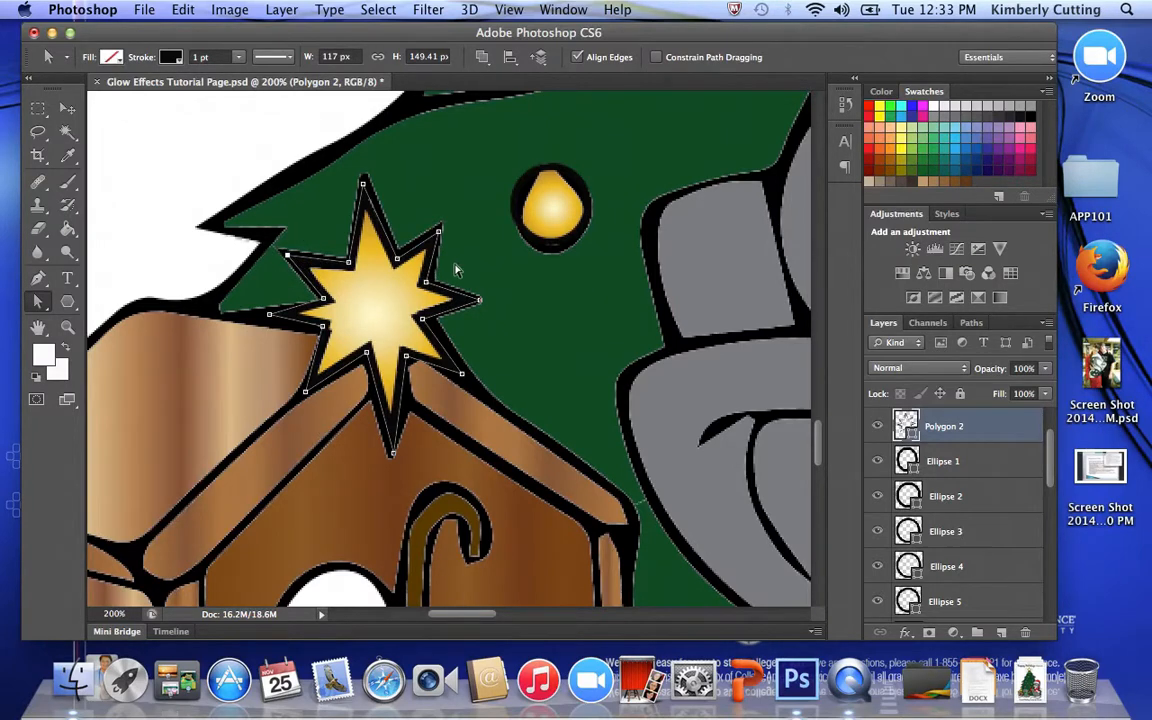
drag(363, 179, 365, 177)
- Add an Outer Glow effect to the star outline's layer and set the glow colour to bright yellow
double_click(994, 430)
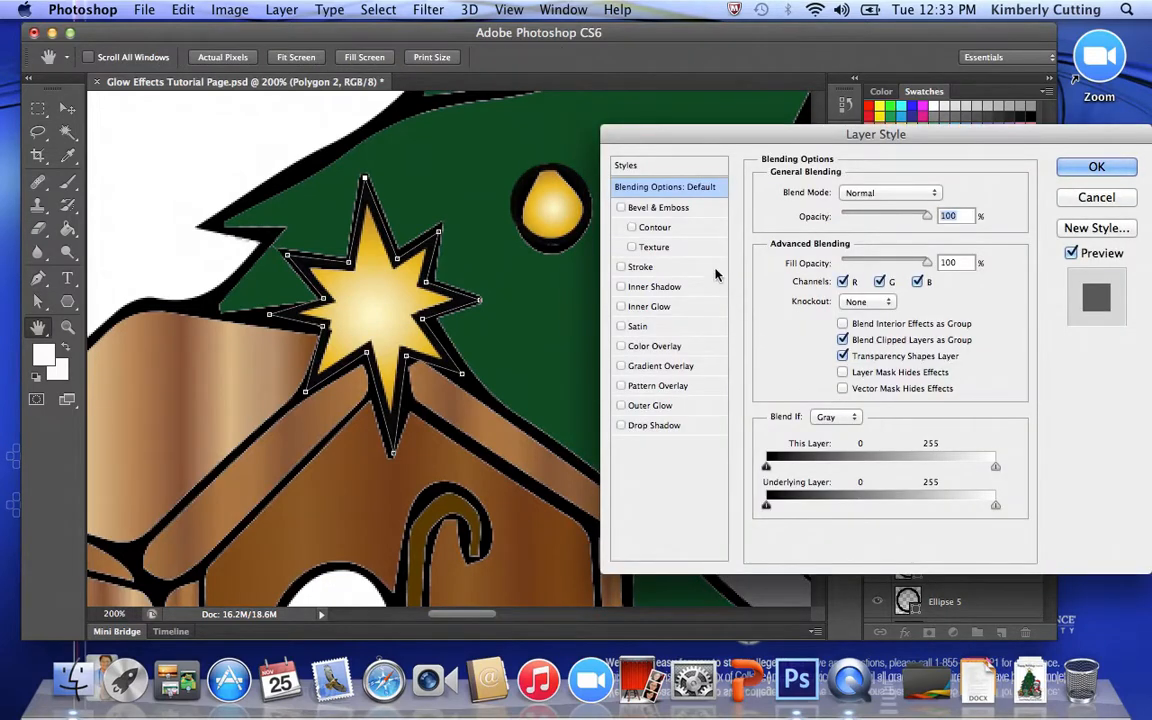
click(621, 405)
click(683, 407)
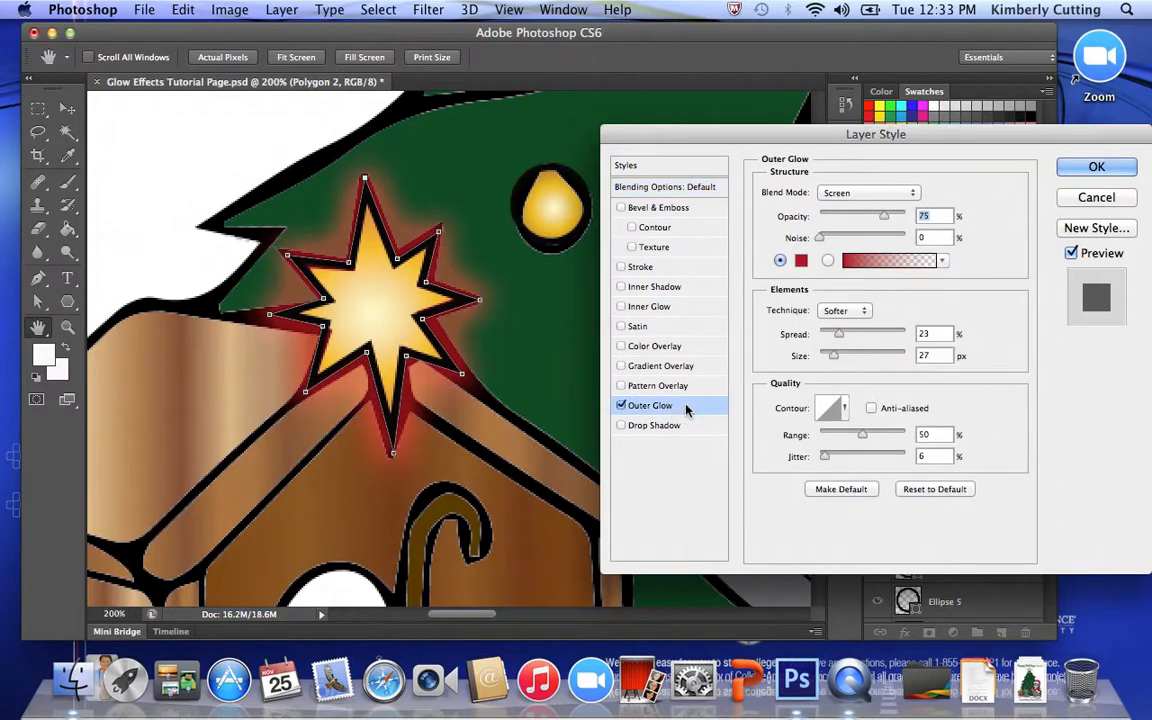
click(805, 262)
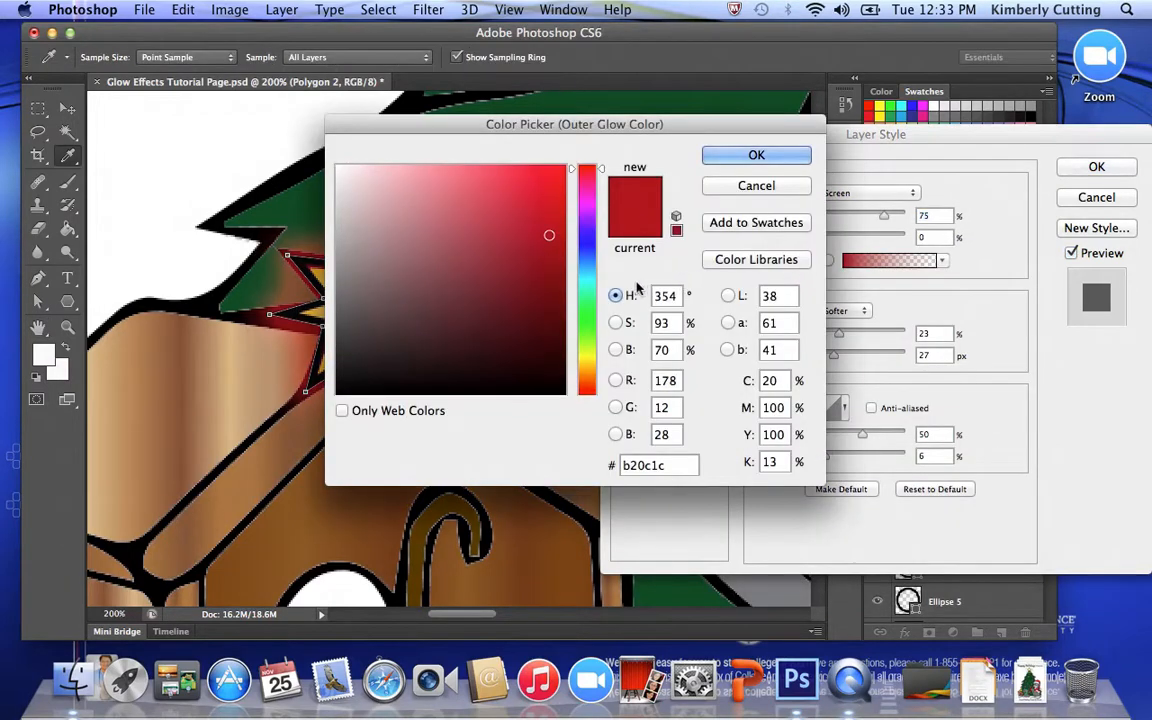
click(587, 355)
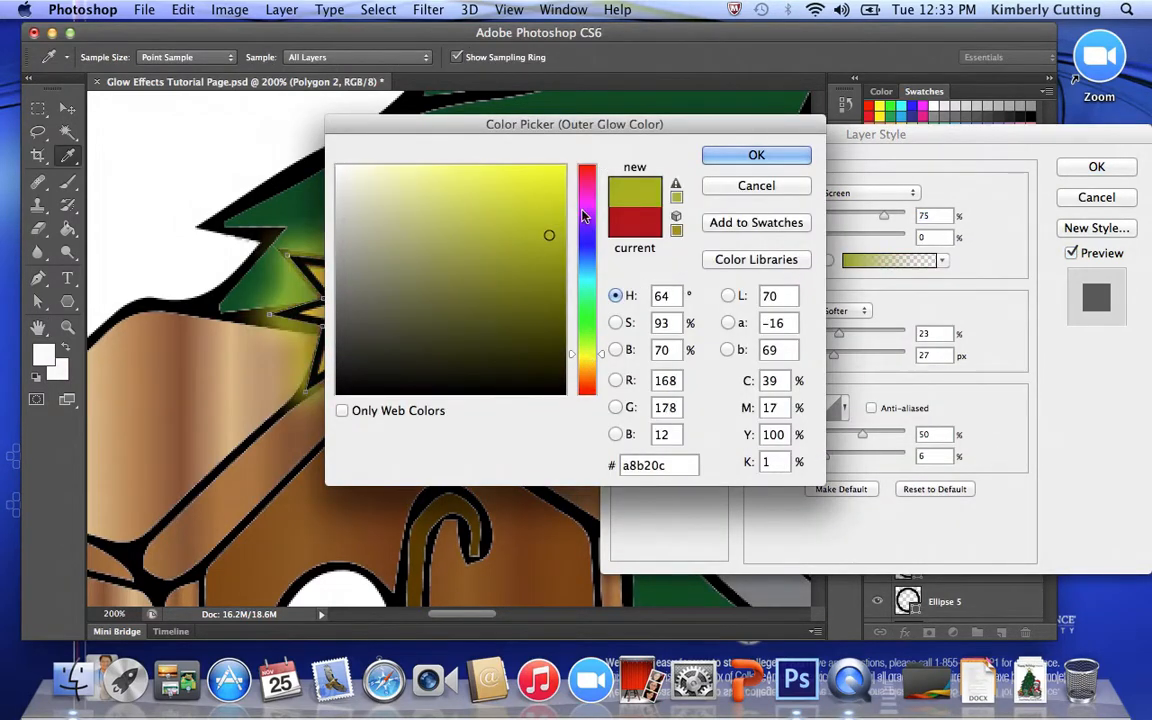
click(562, 170)
click(727, 158)
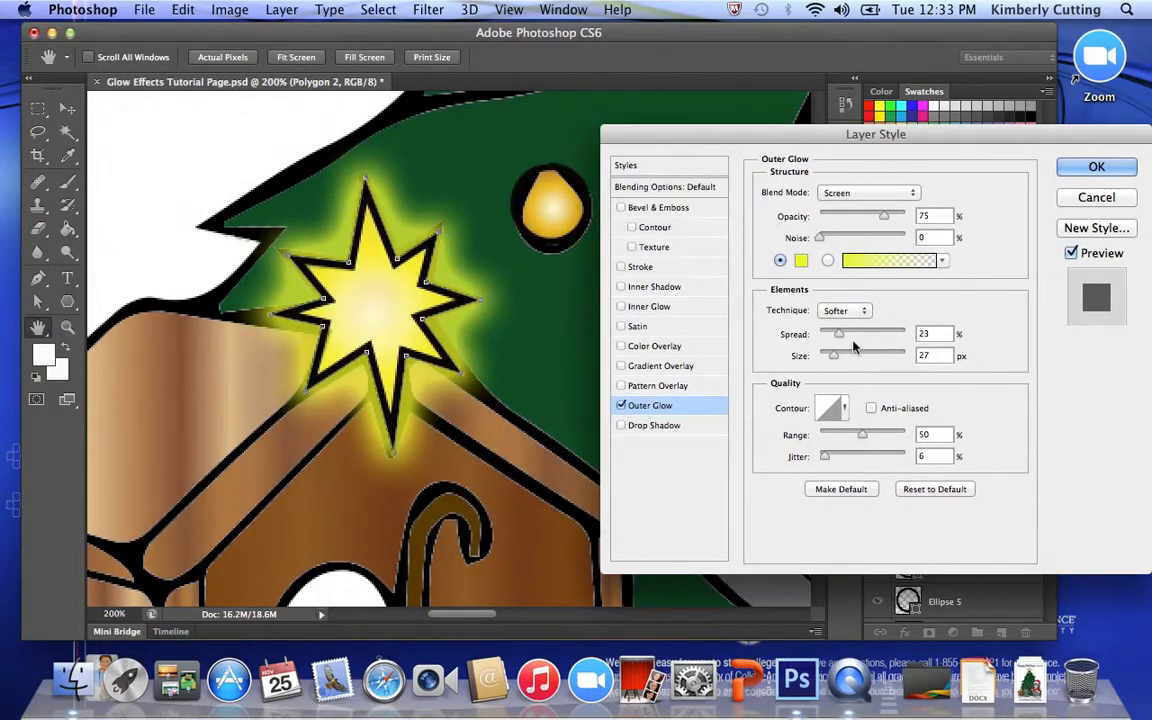
- Set the star's outer glow to 21% spread, 49 px size and 100% range, and apply the layer style
drag(839, 338, 841, 364)
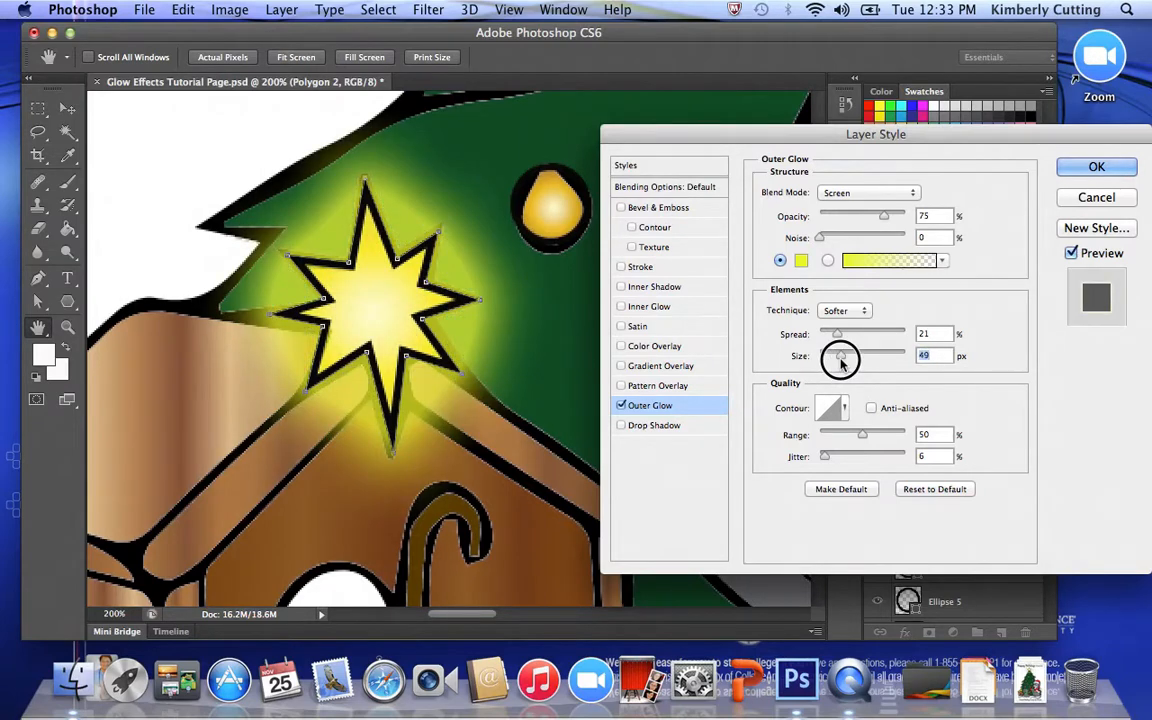
drag(863, 438, 922, 438)
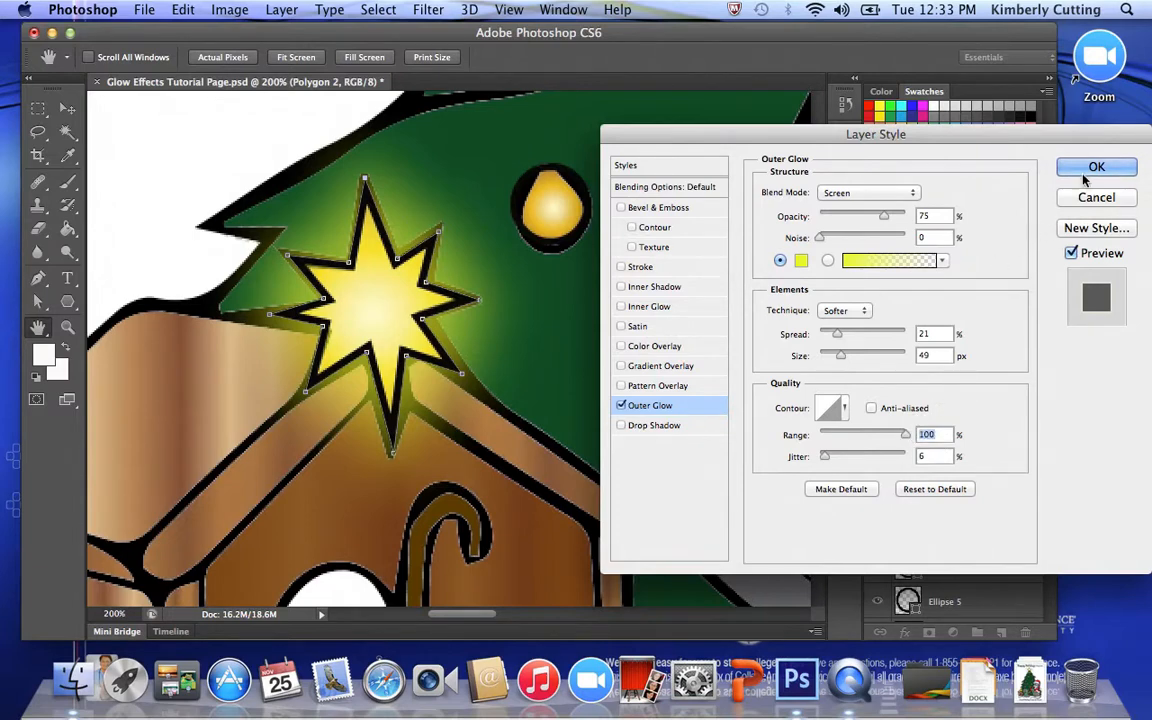
key(Return)
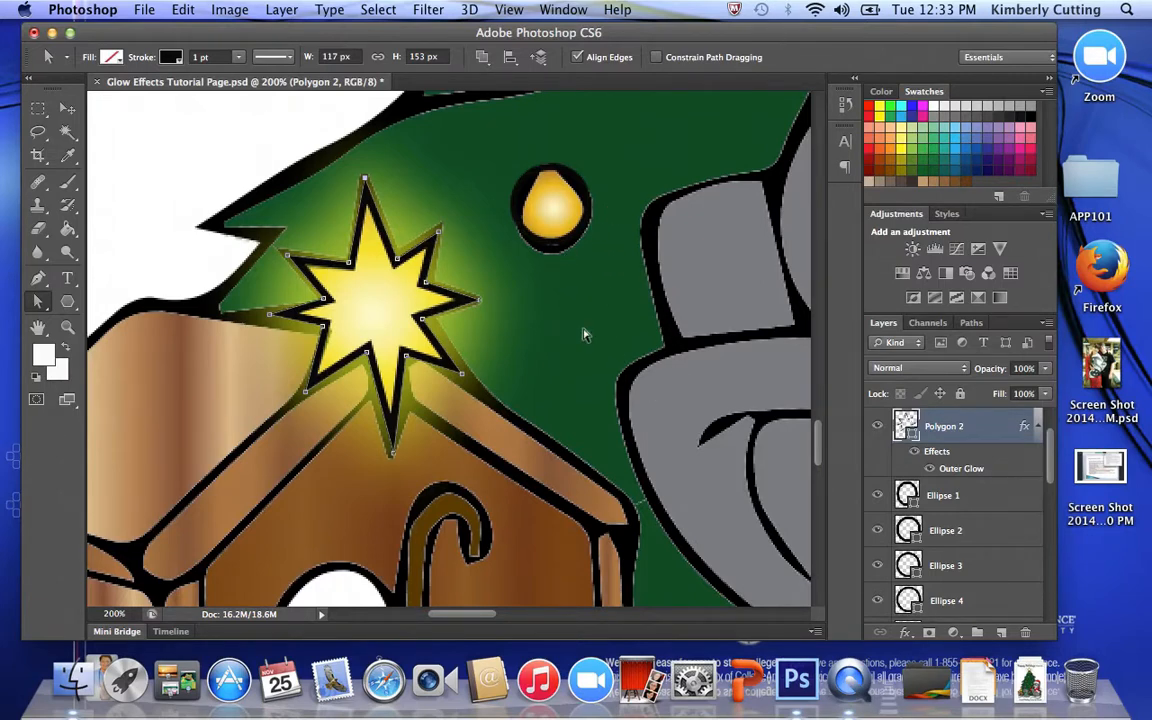
- Apply an Outer Glow with its preset settings to the Ellipse 1 layer, around the small light near the treetop
click(68, 328)
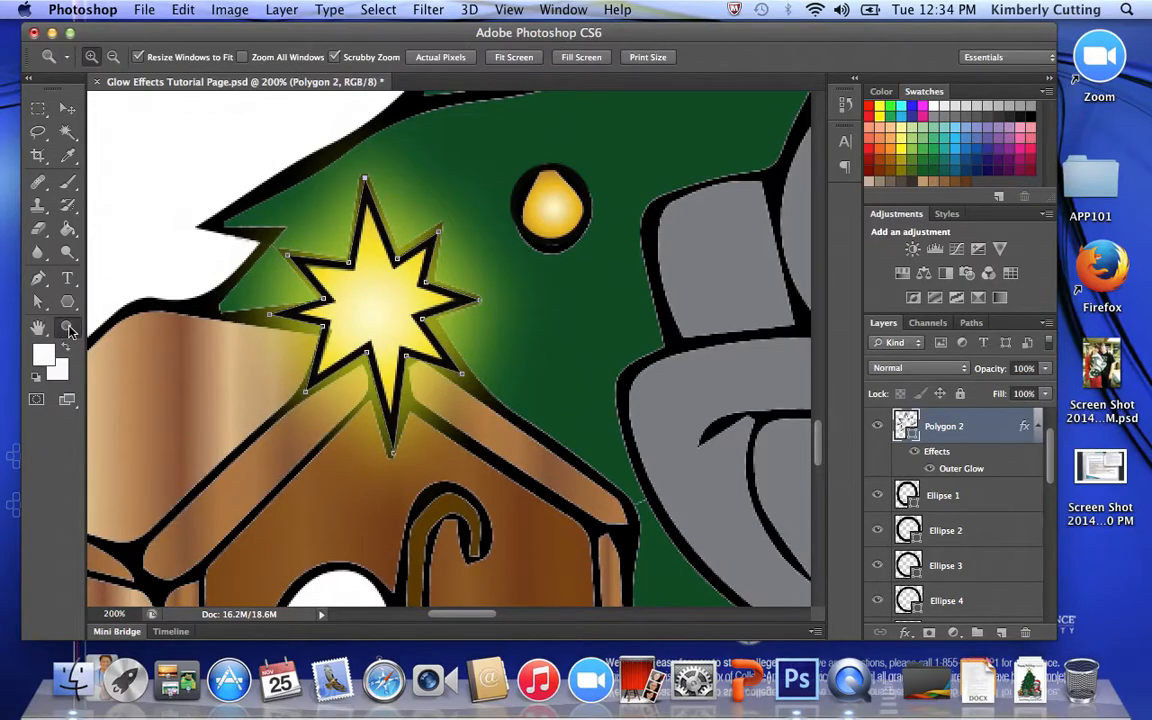
alt+click(587, 300)
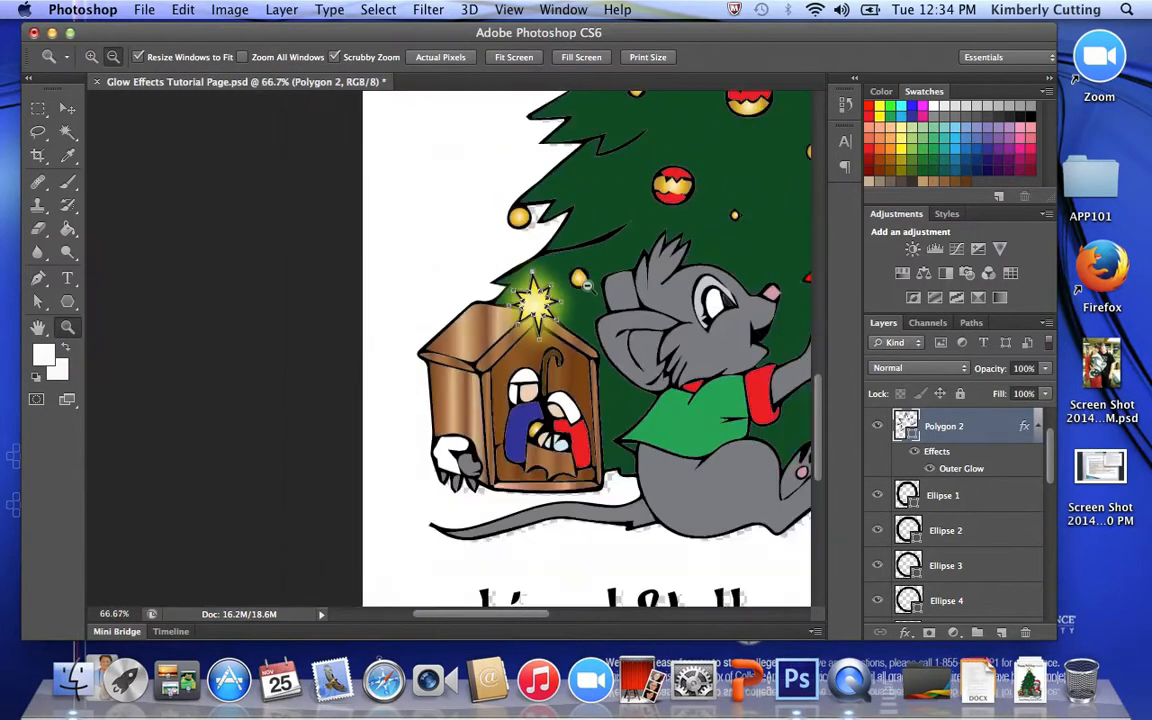
alt+click(587, 300)
drag(645, 202, 381, 511)
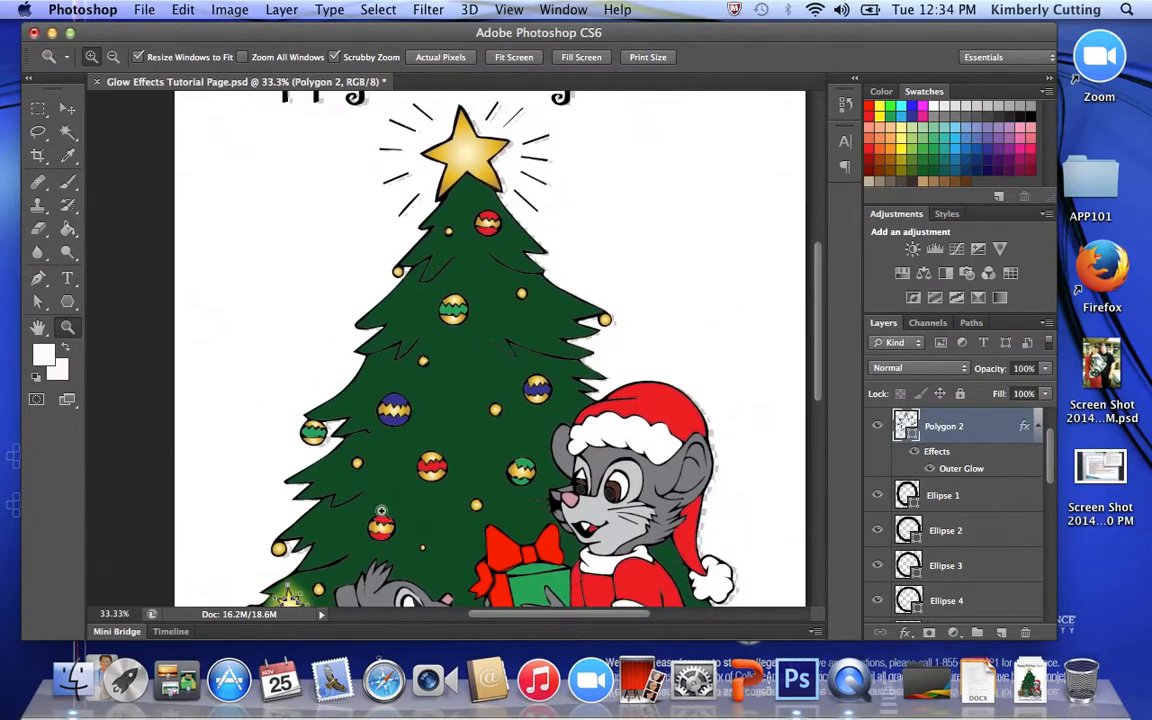
click(981, 496)
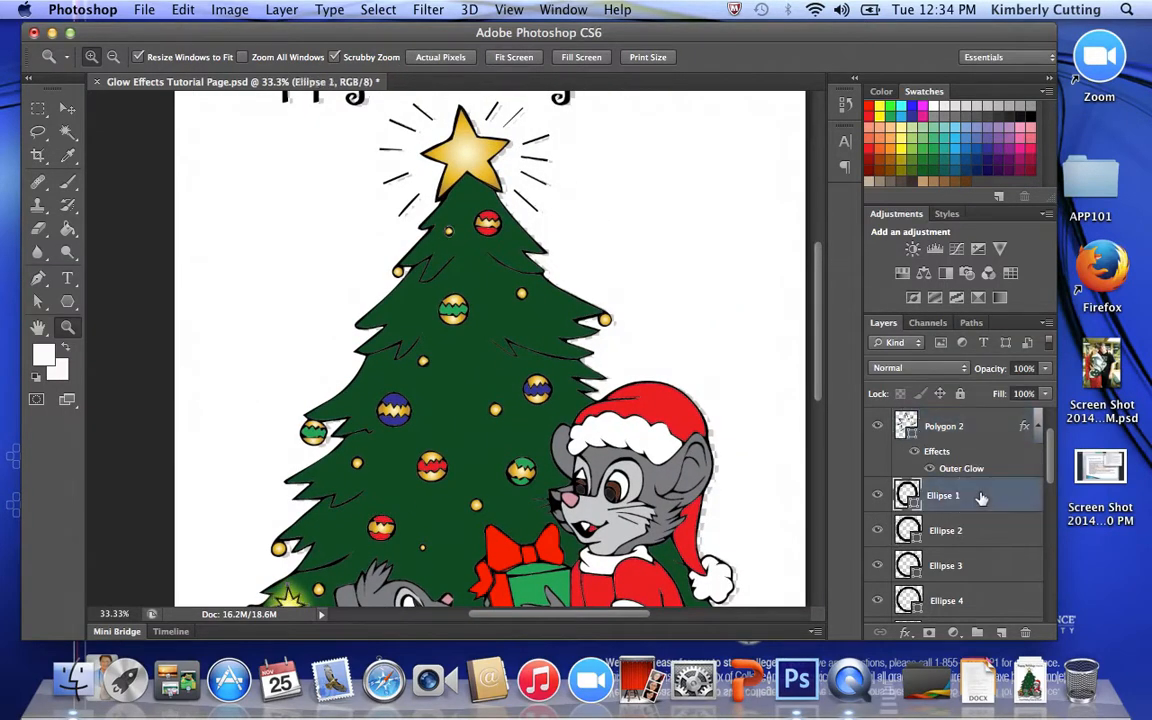
click(463, 236)
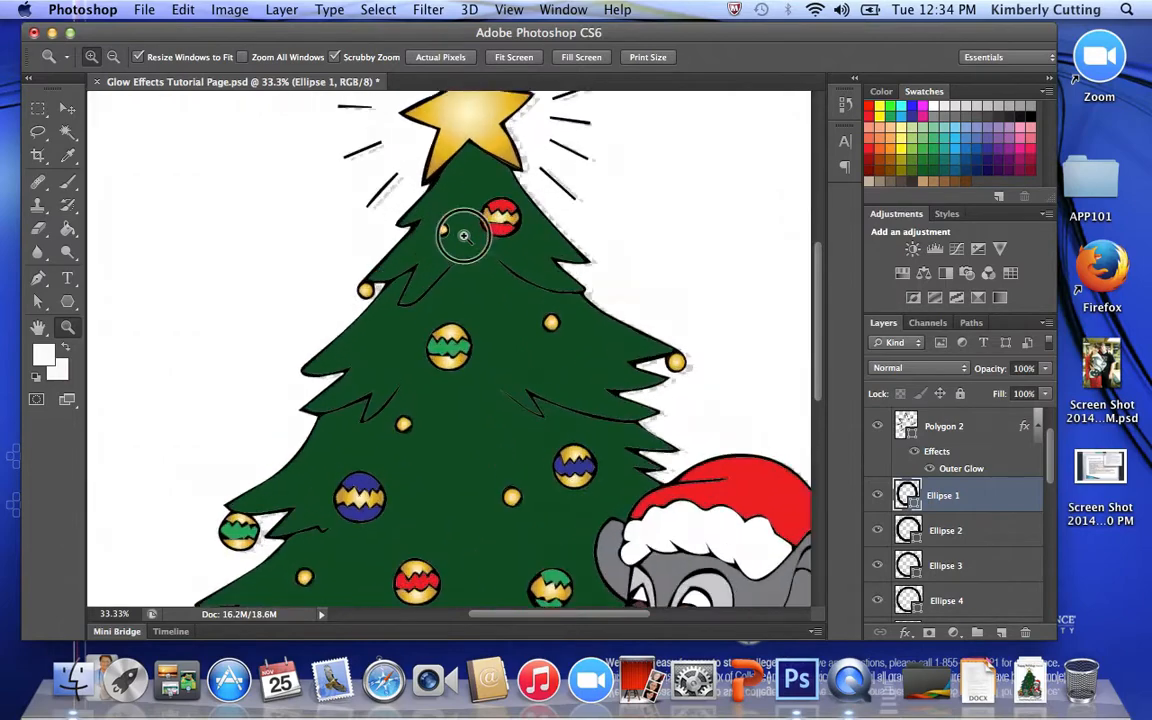
click(463, 236)
click(463, 236)
click(463, 236)
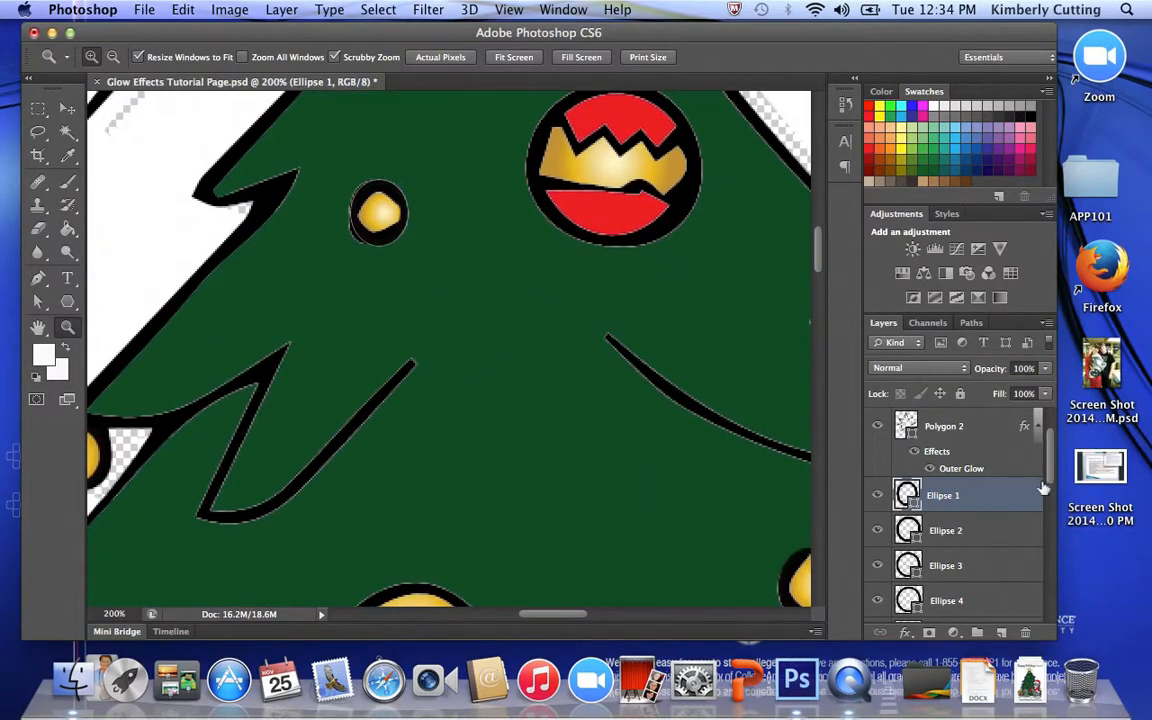
double_click(995, 498)
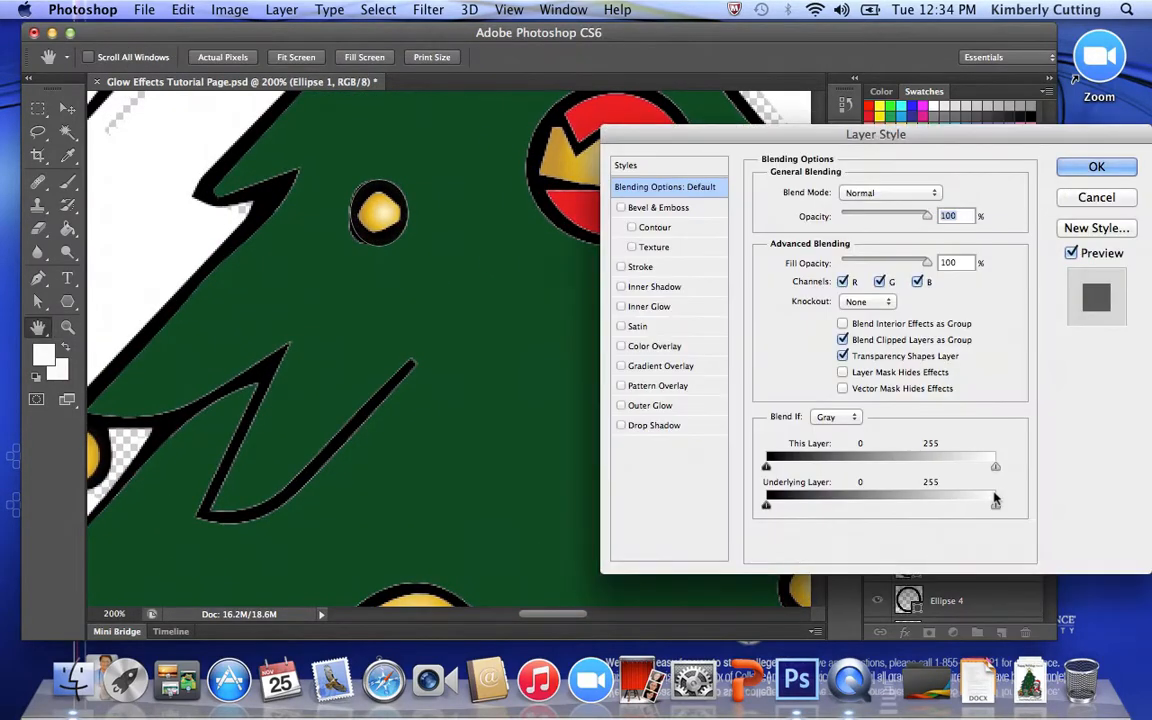
click(621, 406)
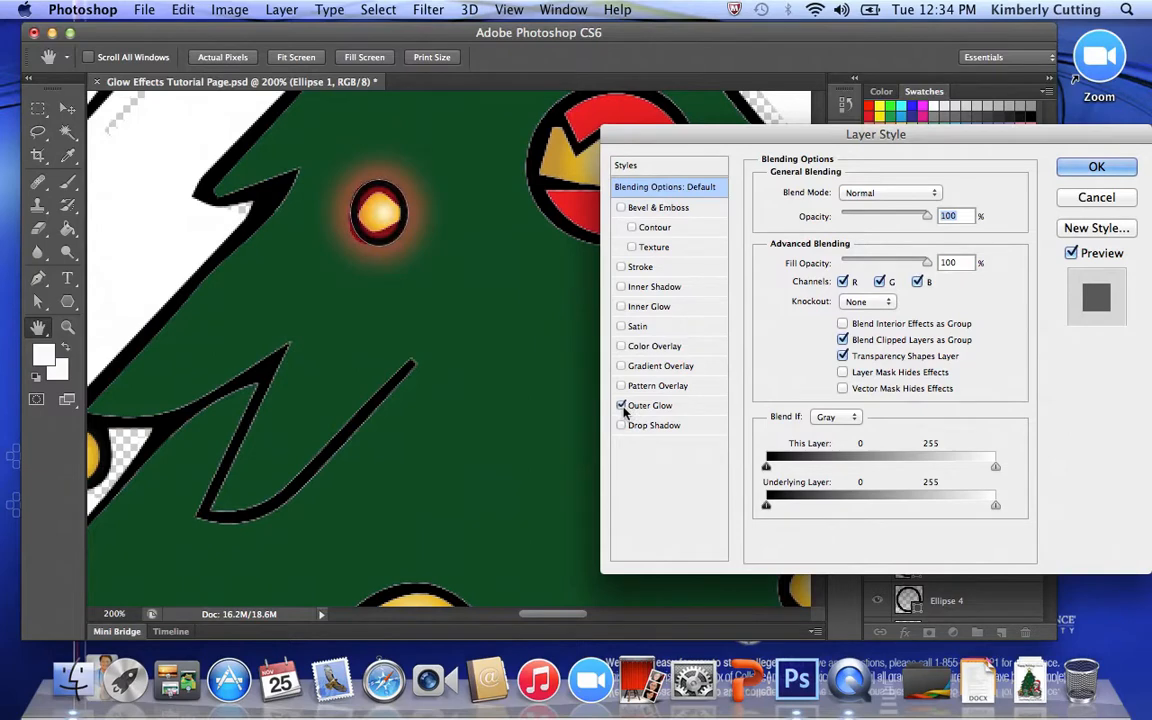
click(1066, 170)
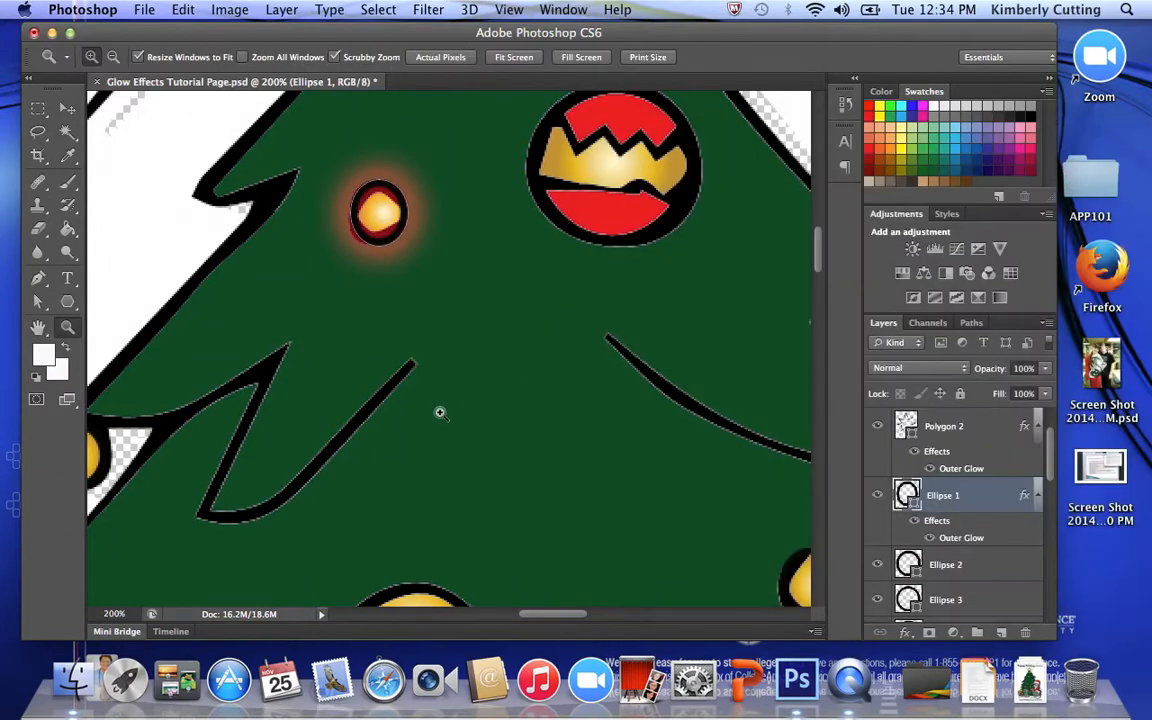
- Add an Outer Glow to the Ellipse 2 layer, around the light on the tree's left edge, and set its glow colour to green
drag(291, 438, 458, 393)
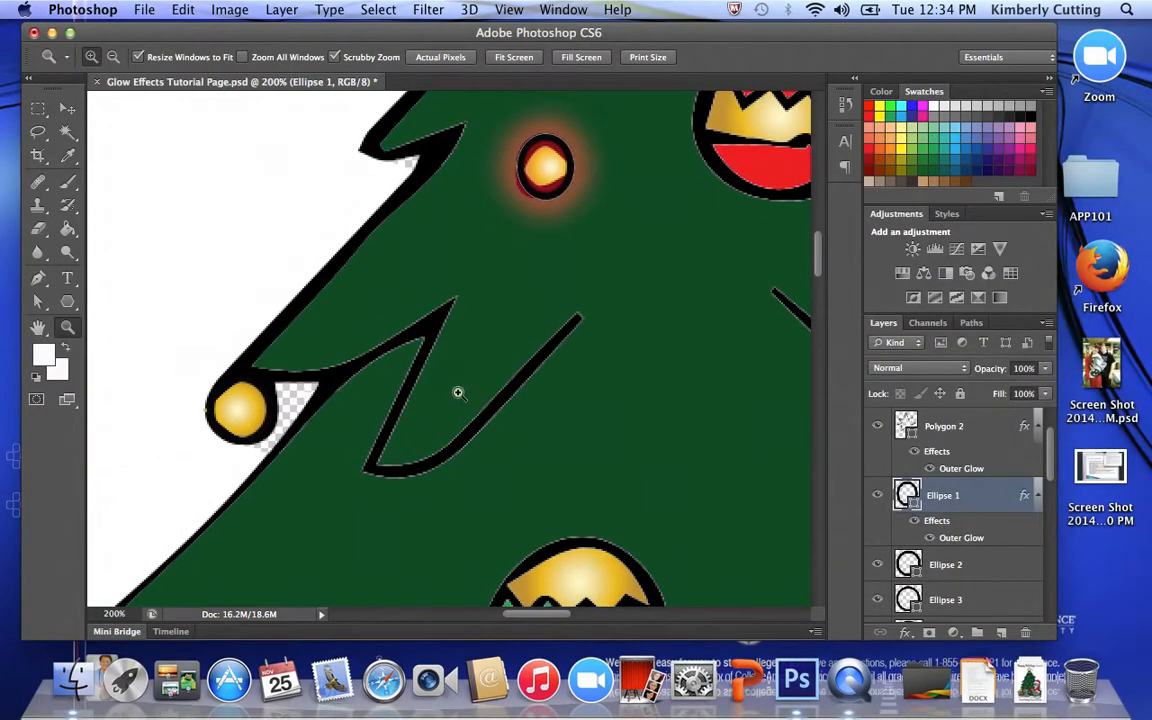
click(955, 566)
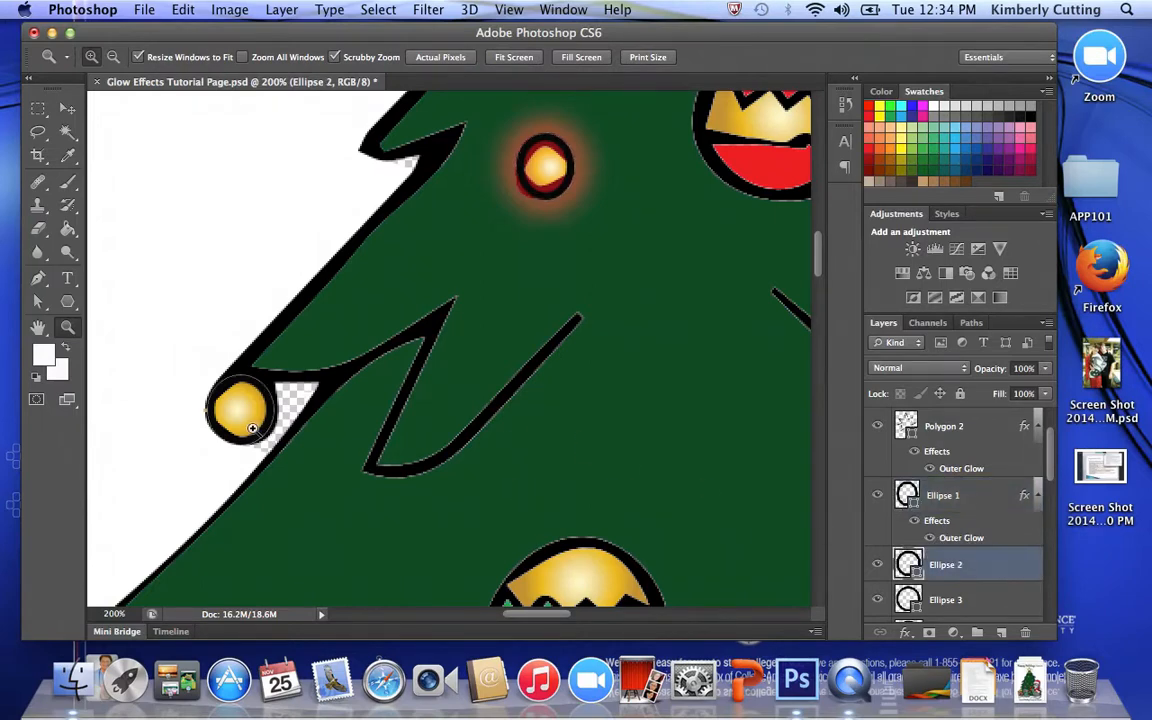
double_click(995, 565)
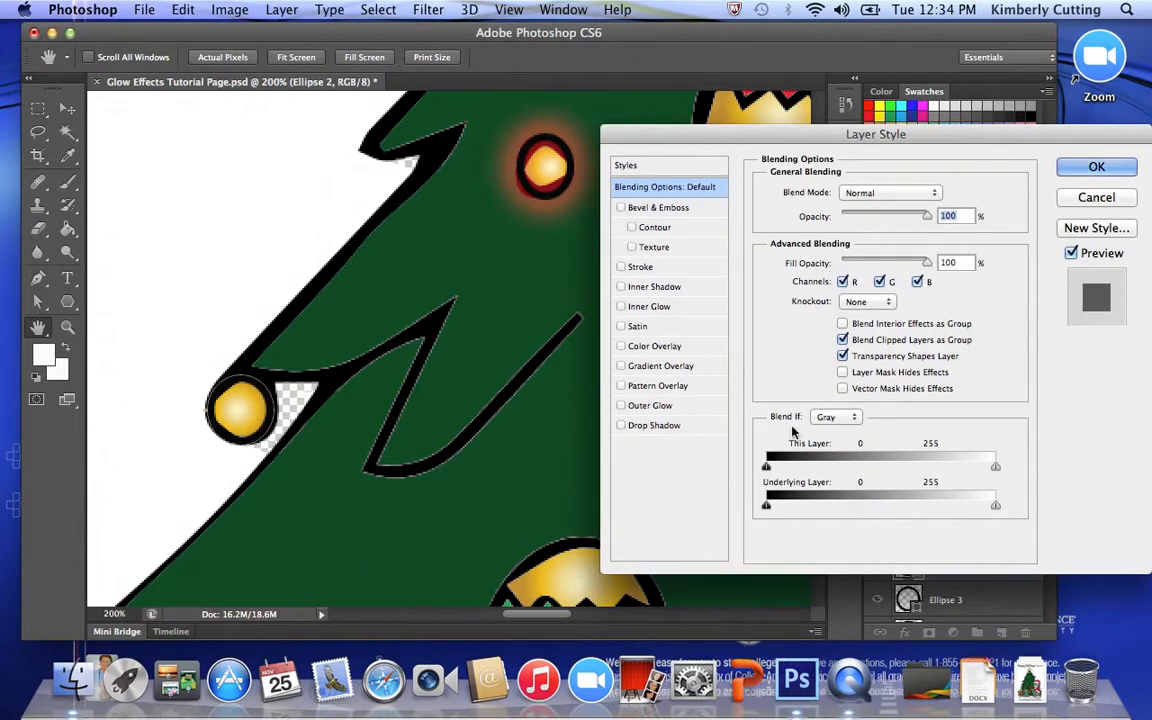
click(621, 405)
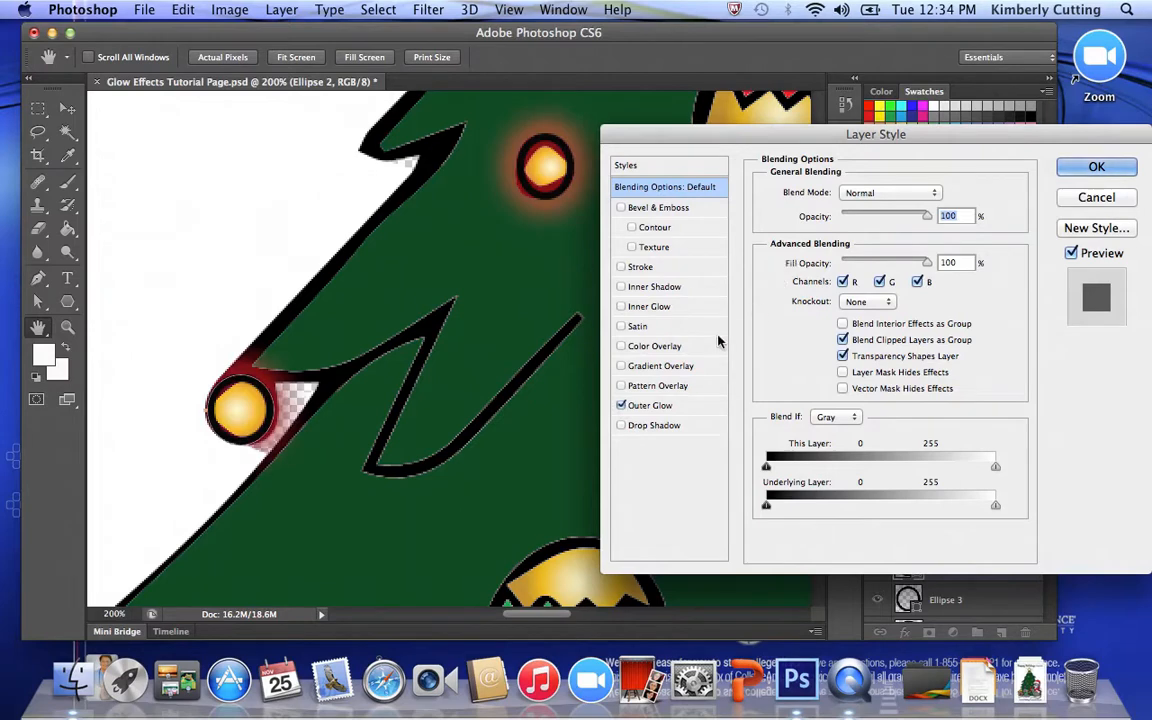
click(690, 407)
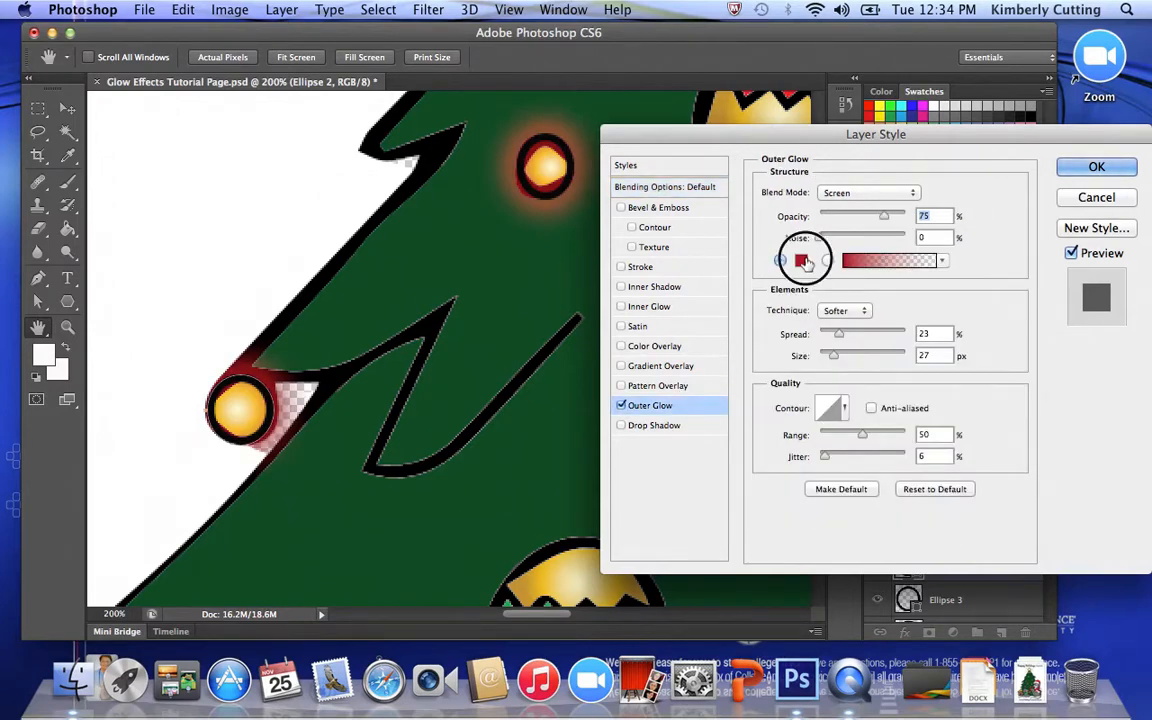
click(800, 261)
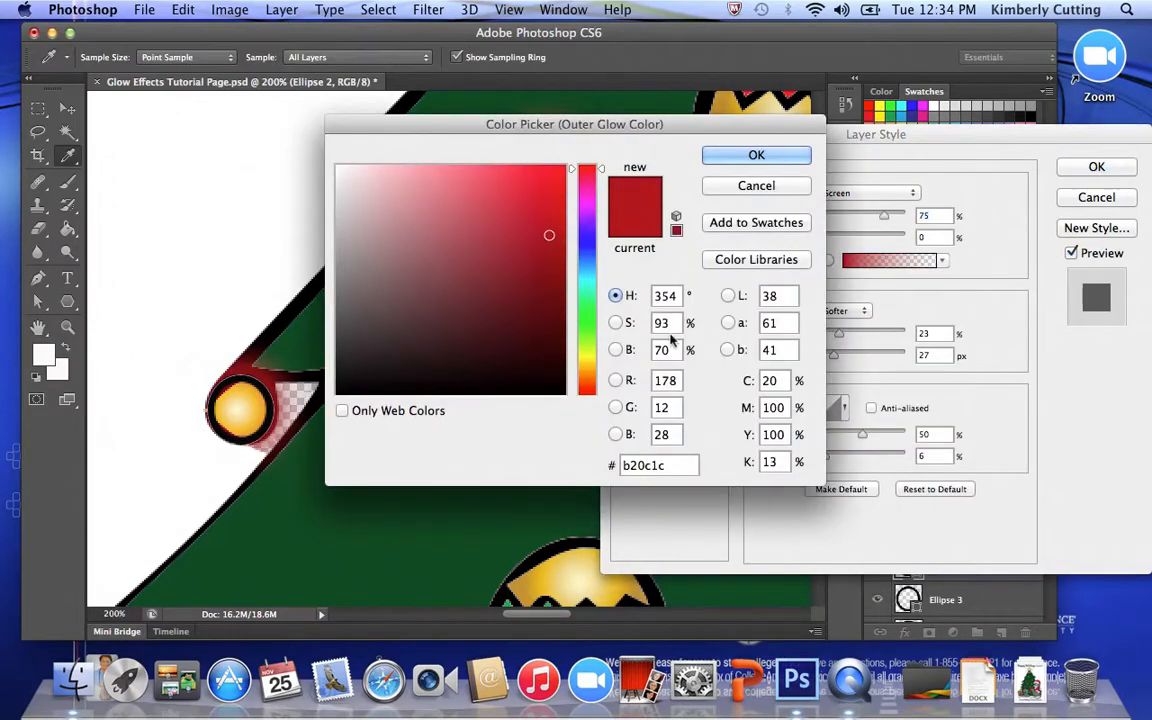
click(586, 321)
click(740, 155)
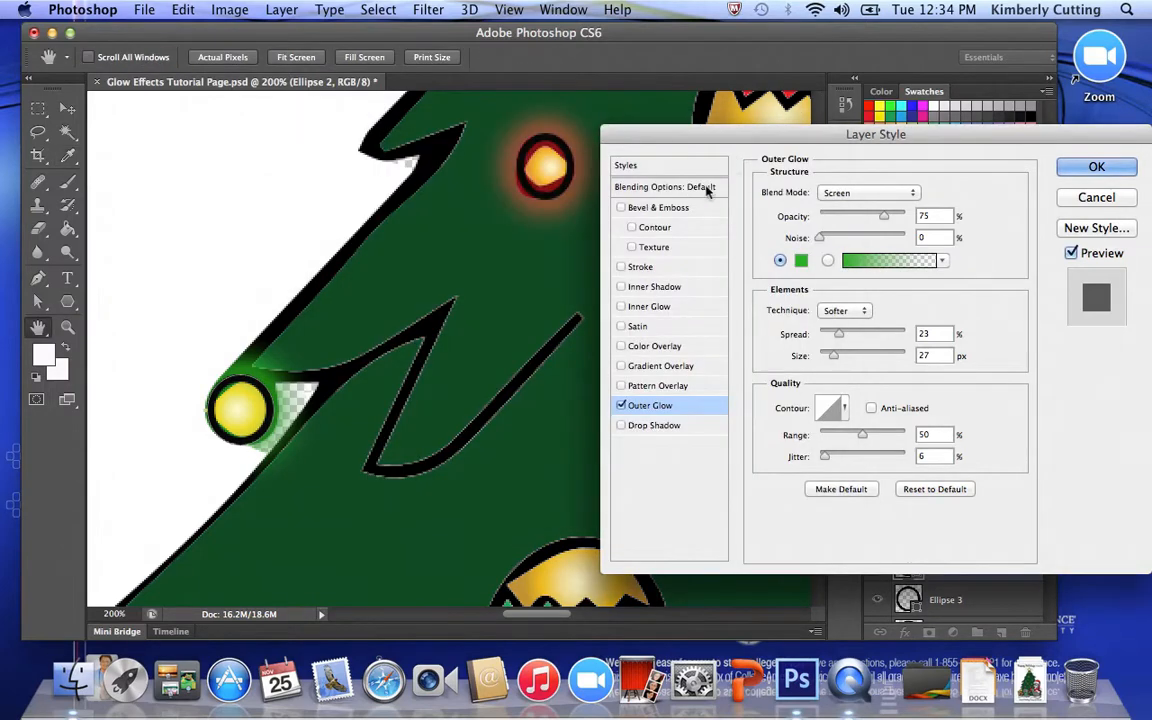
click(1068, 165)
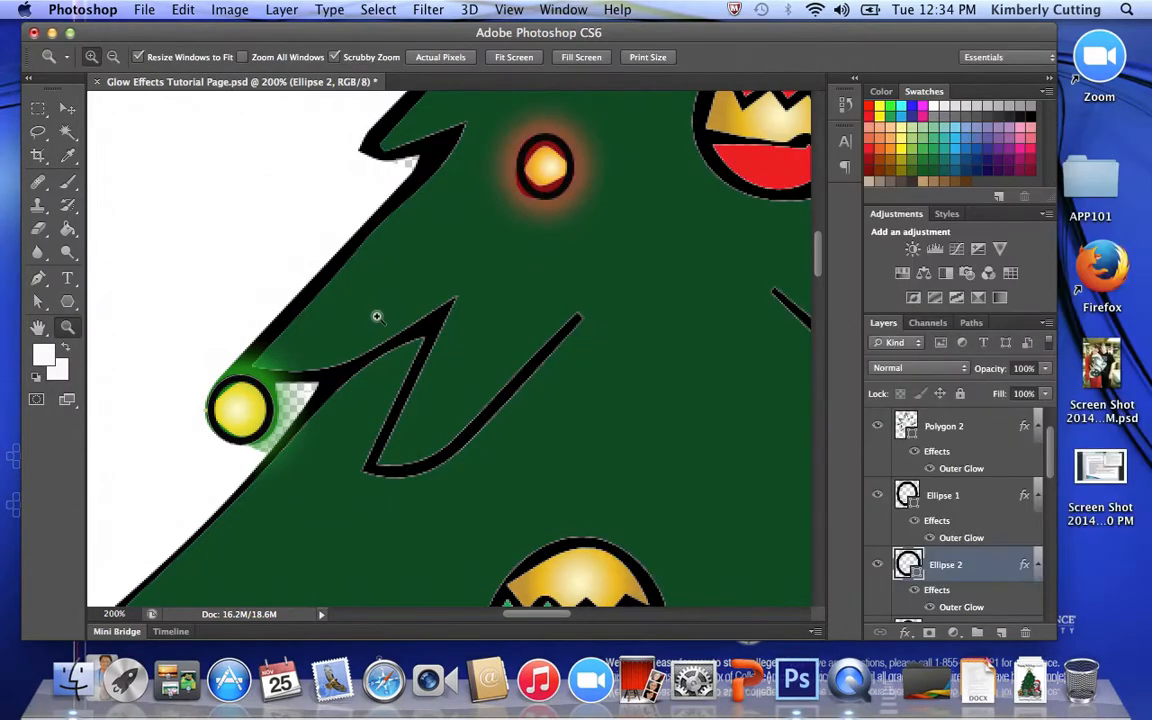
- Add an Inner Glow effect to the Ellipse 14 layer, the large outline surrounding the treetop star and its rays
drag(376, 316, 1, 257)
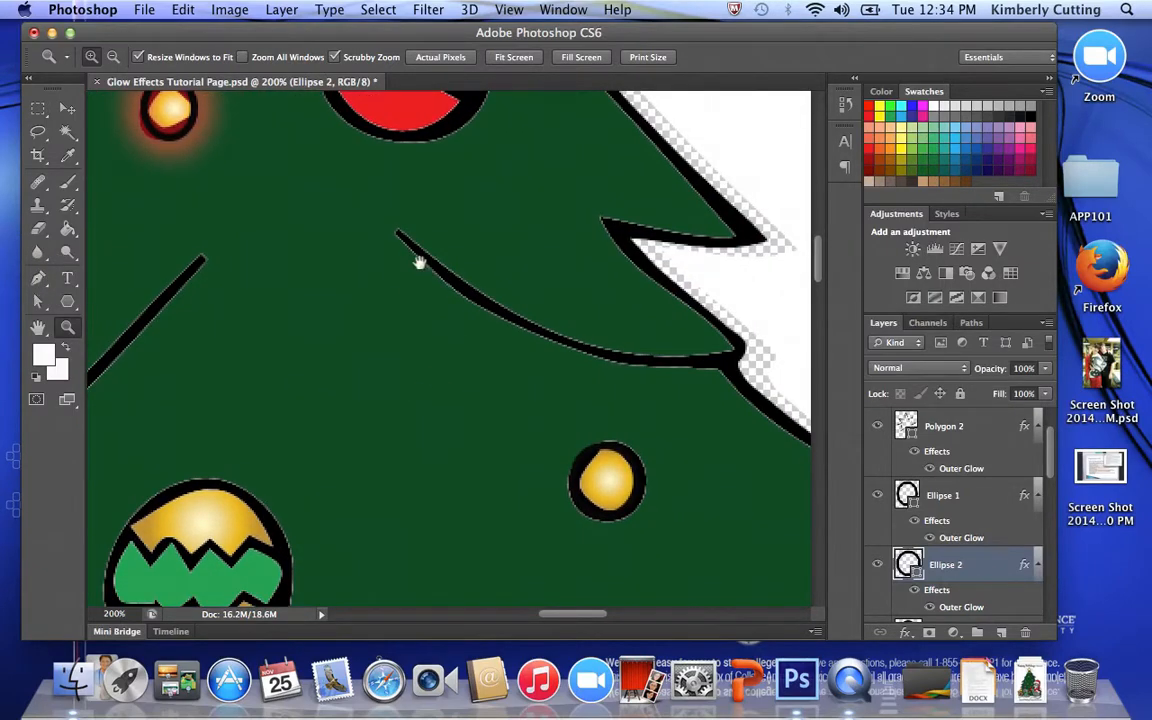
drag(419, 262, 552, 687)
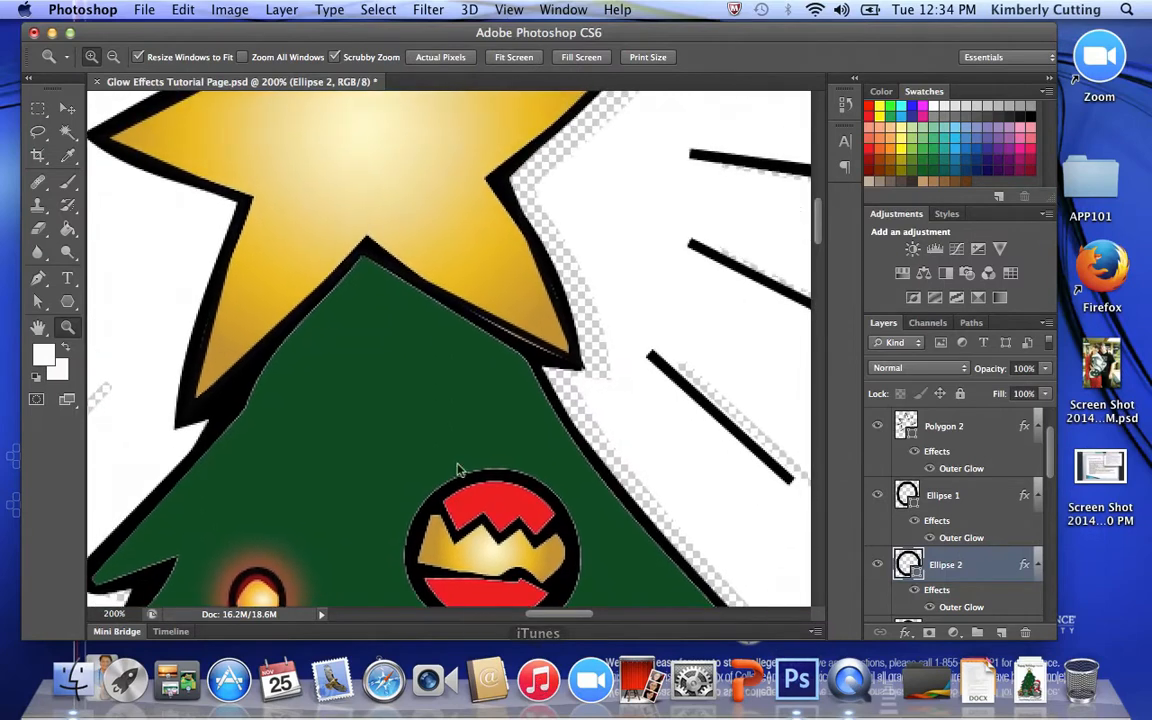
drag(399, 343, 416, 469)
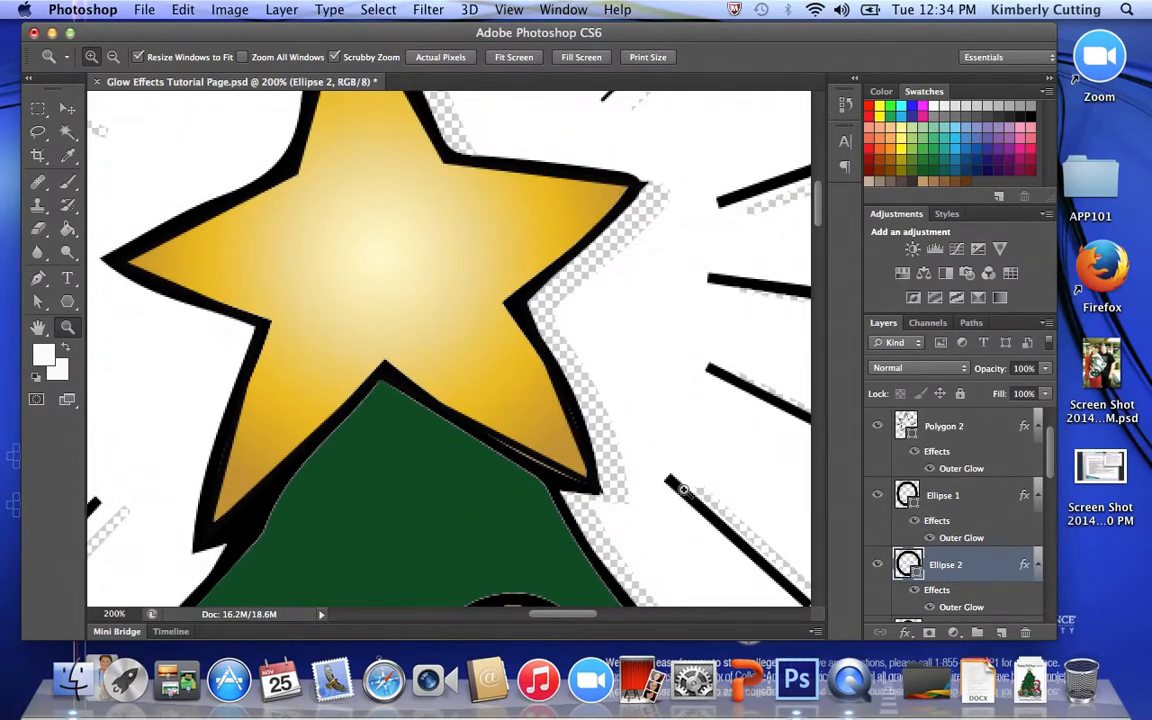
alt+click(424, 353)
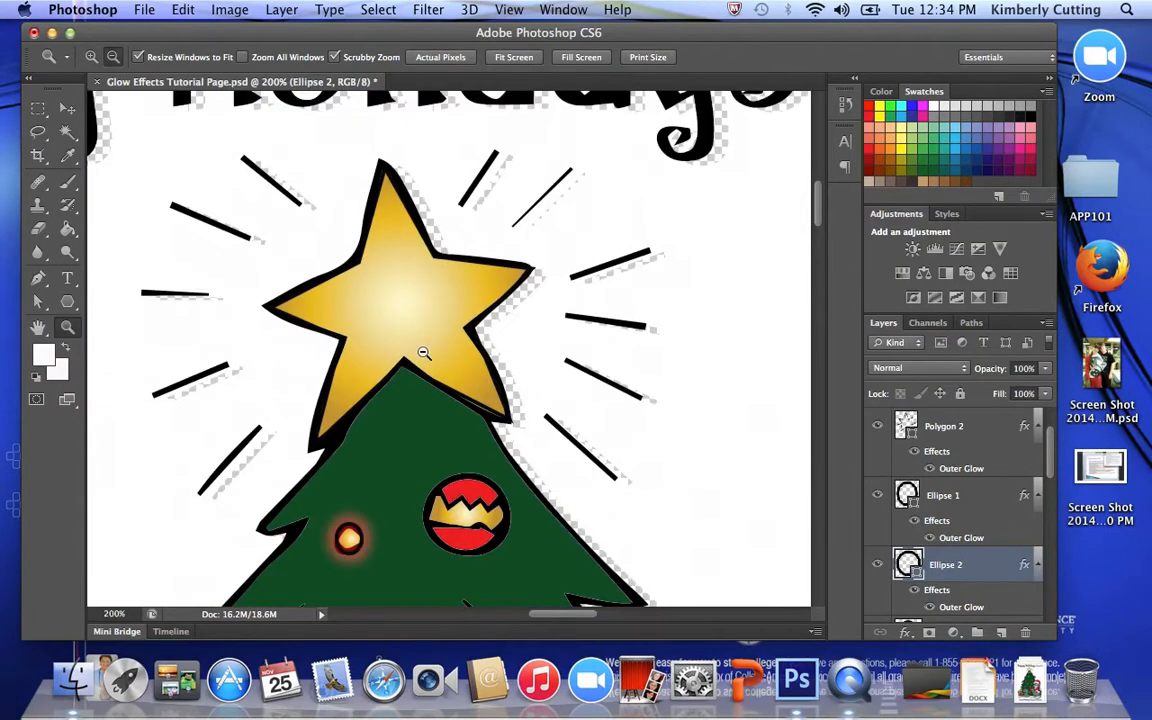
alt+click(424, 353)
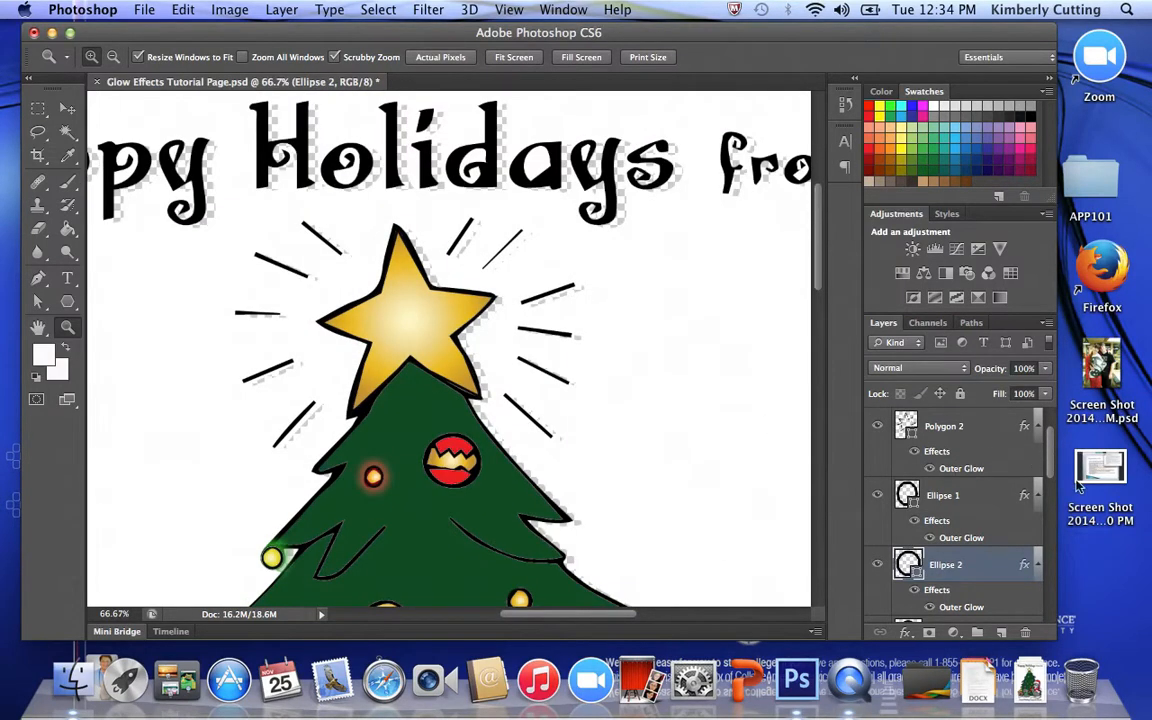
scroll(1050, 466, up, 2)
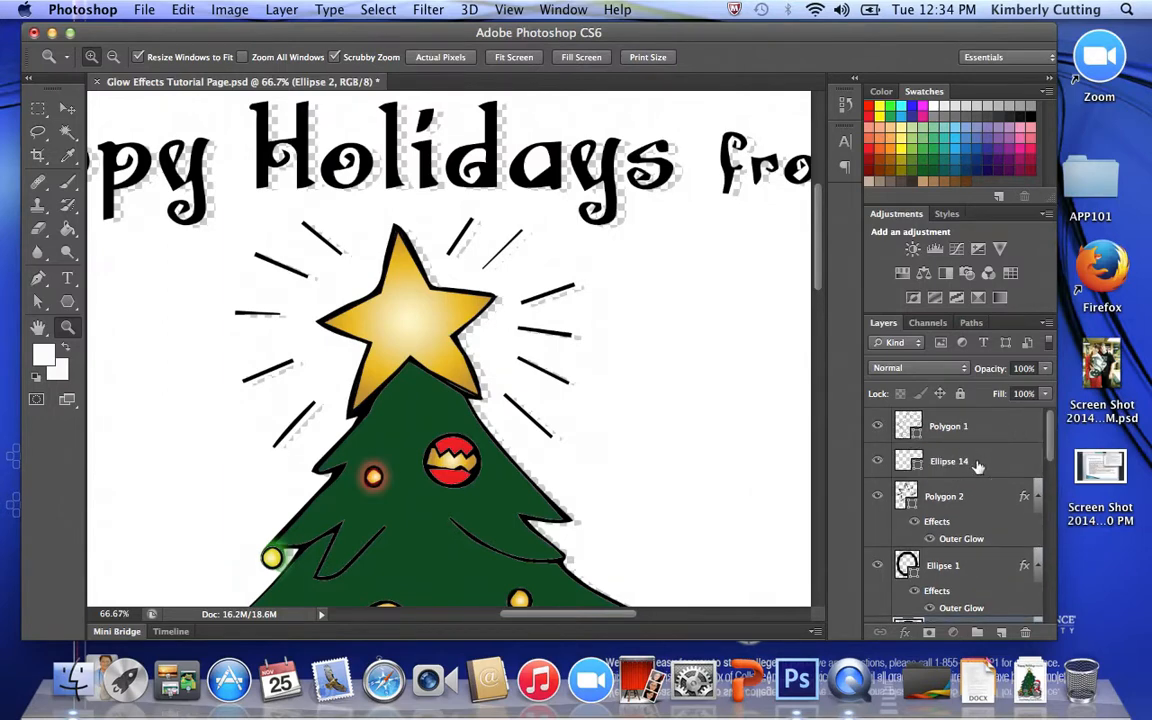
click(977, 467)
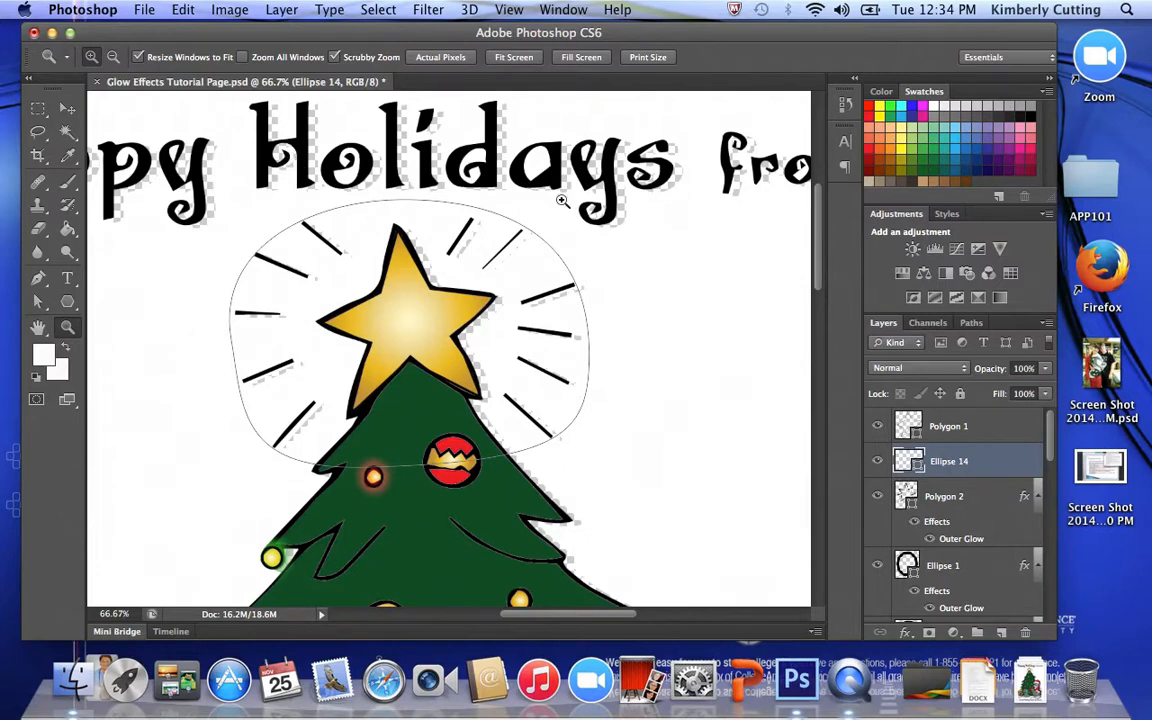
double_click(1040, 458)
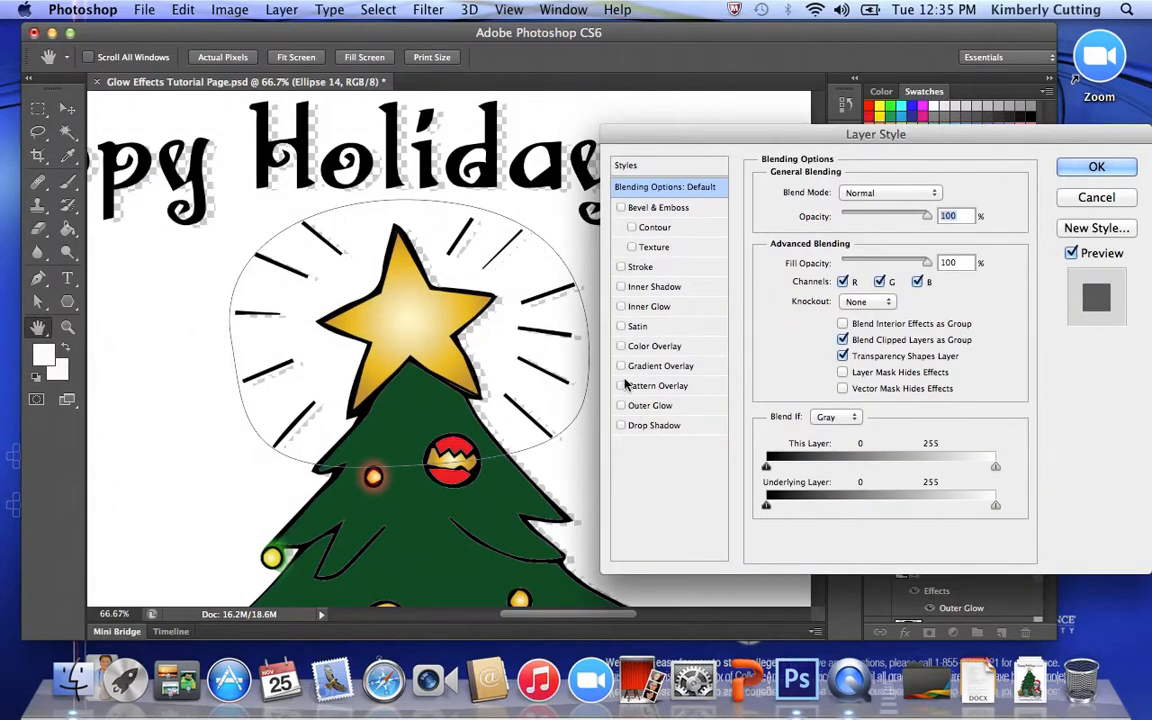
click(621, 306)
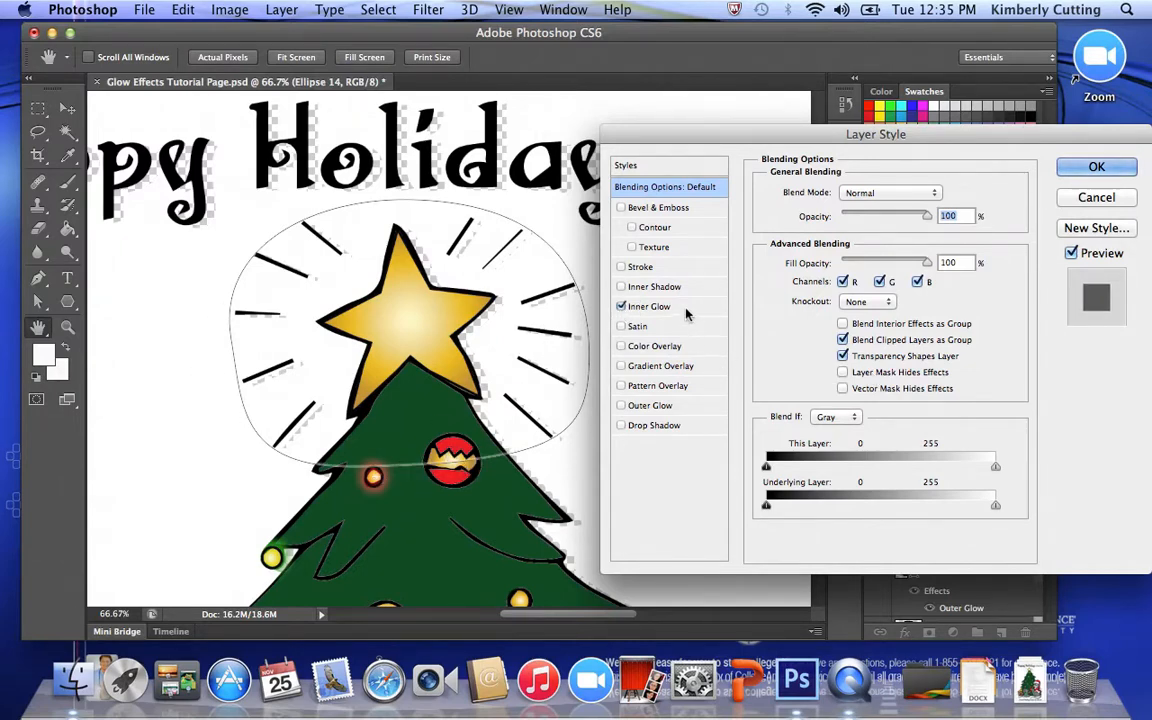
click(645, 306)
- Set the Ellipse 14 inner glow to 0% choke, 163 px size and 100% range, and apply the layer style
drag(826, 380, 879, 380)
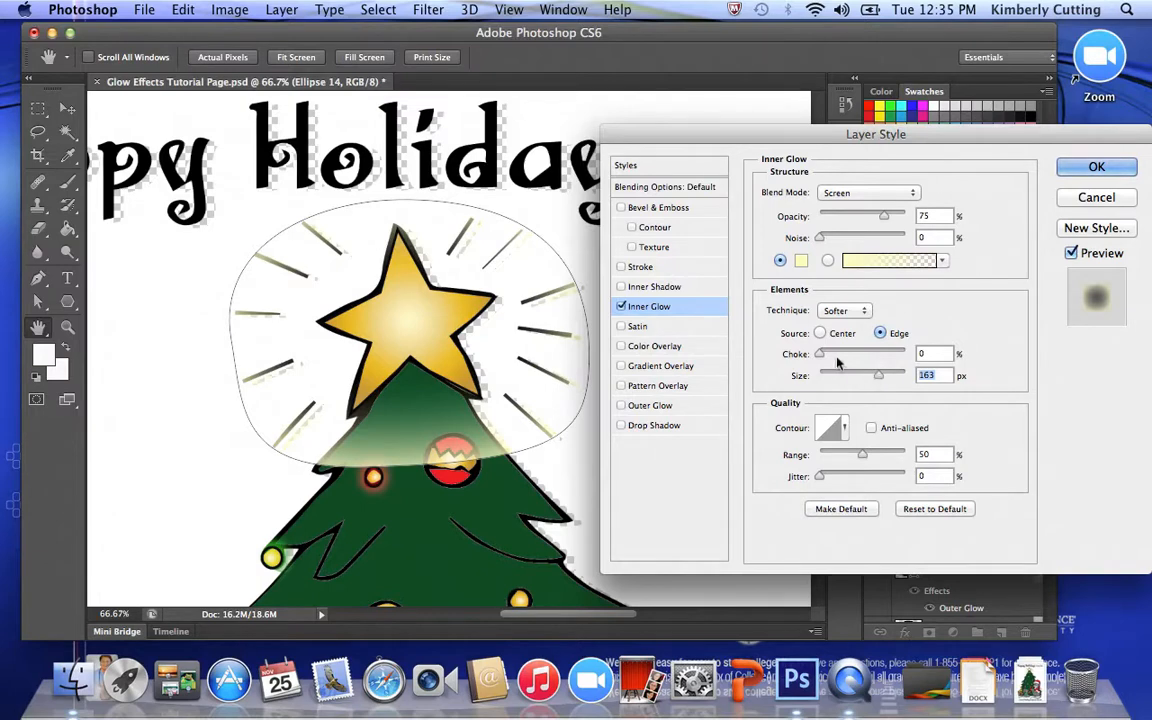
drag(821, 355, 725, 358)
drag(866, 461, 1013, 441)
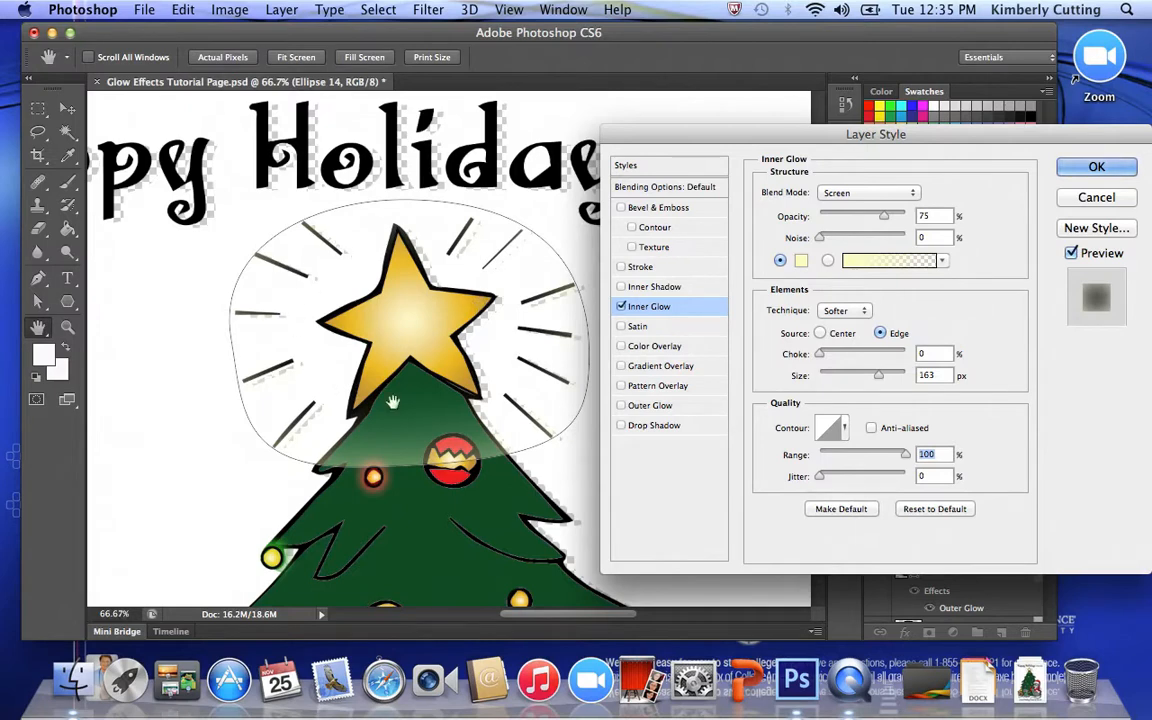
click(1094, 168)
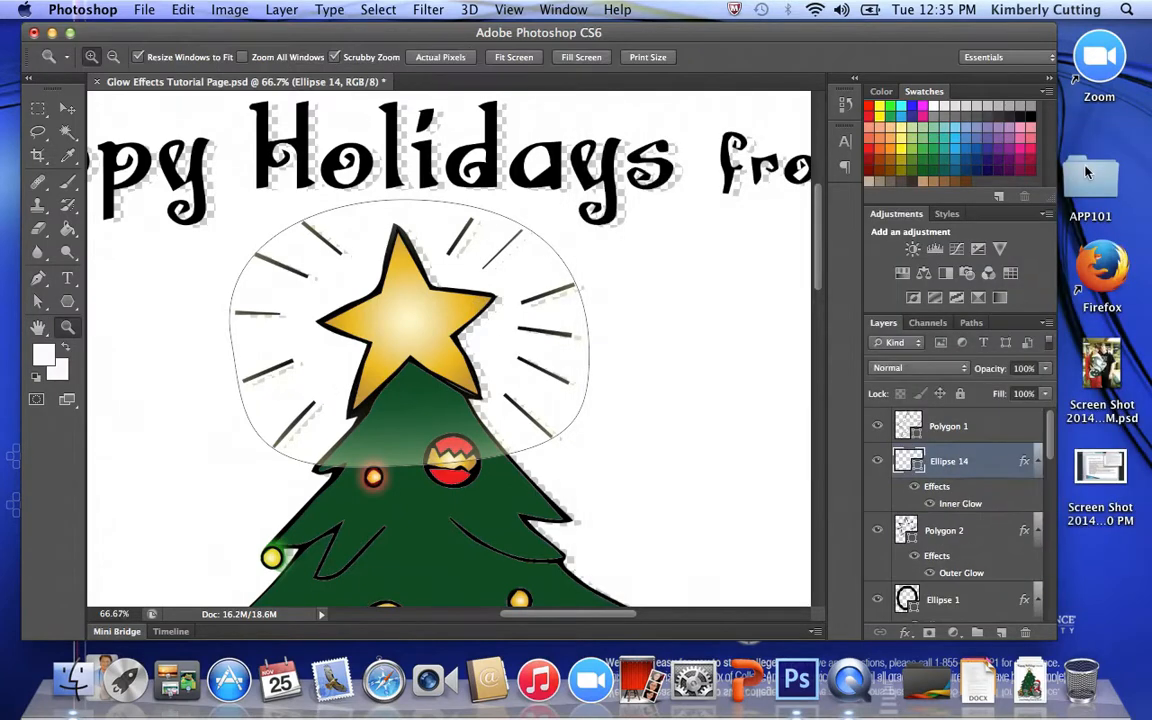
- Add an Outer Glow to the Polygon 1 layer, the outline around the treetop star, and set its glow colour to bright yellow
double_click(988, 428)
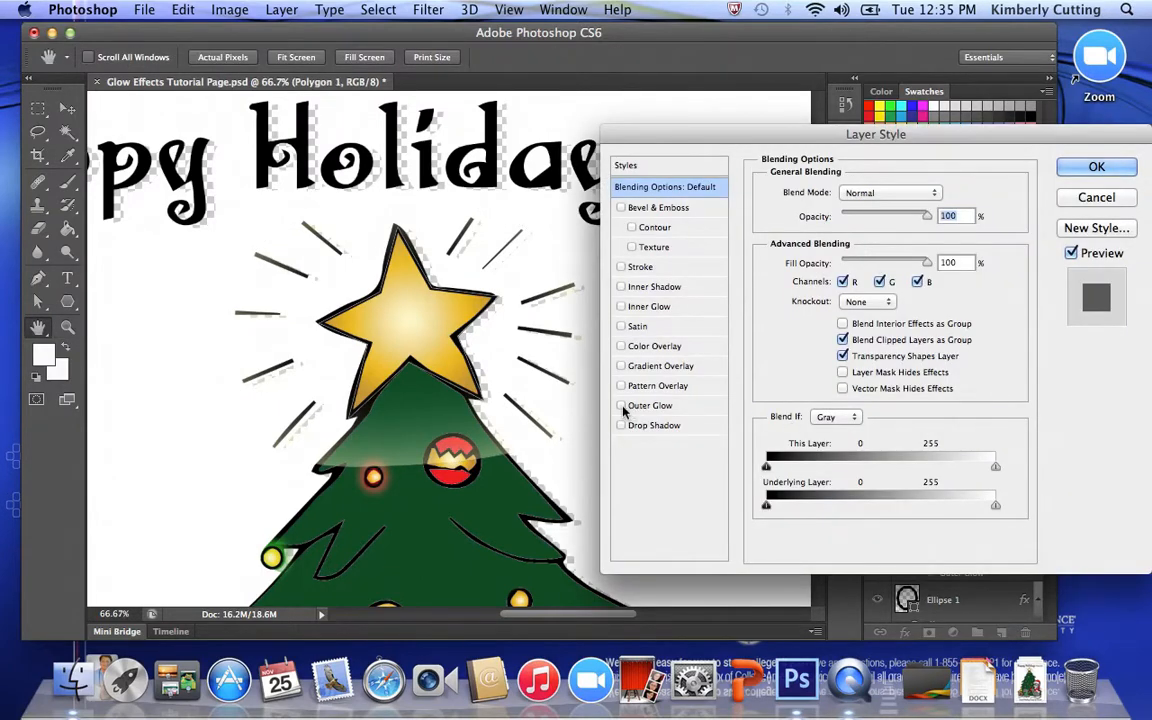
click(621, 406)
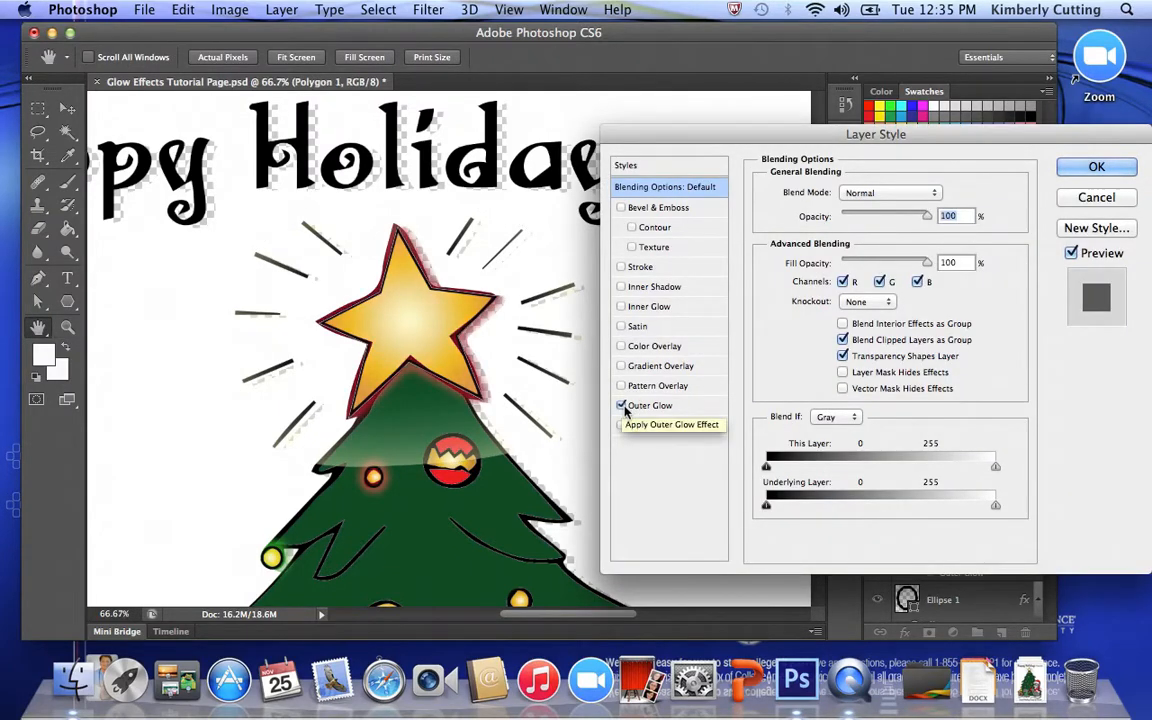
click(685, 406)
click(800, 260)
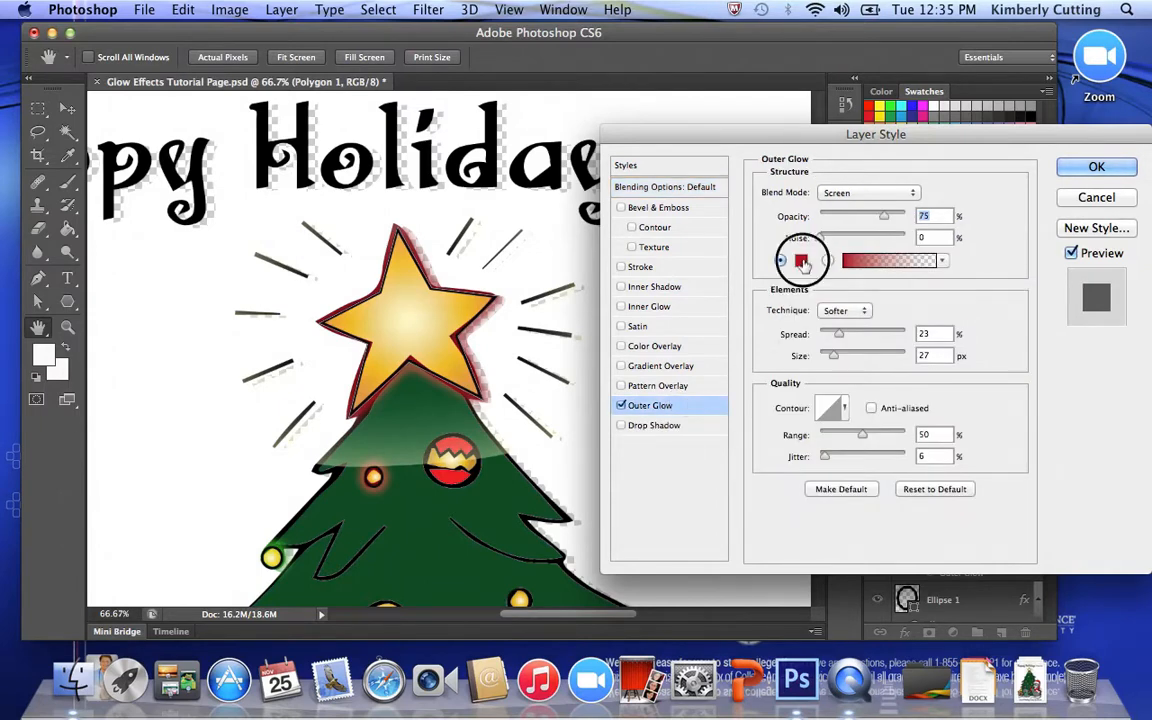
click(587, 355)
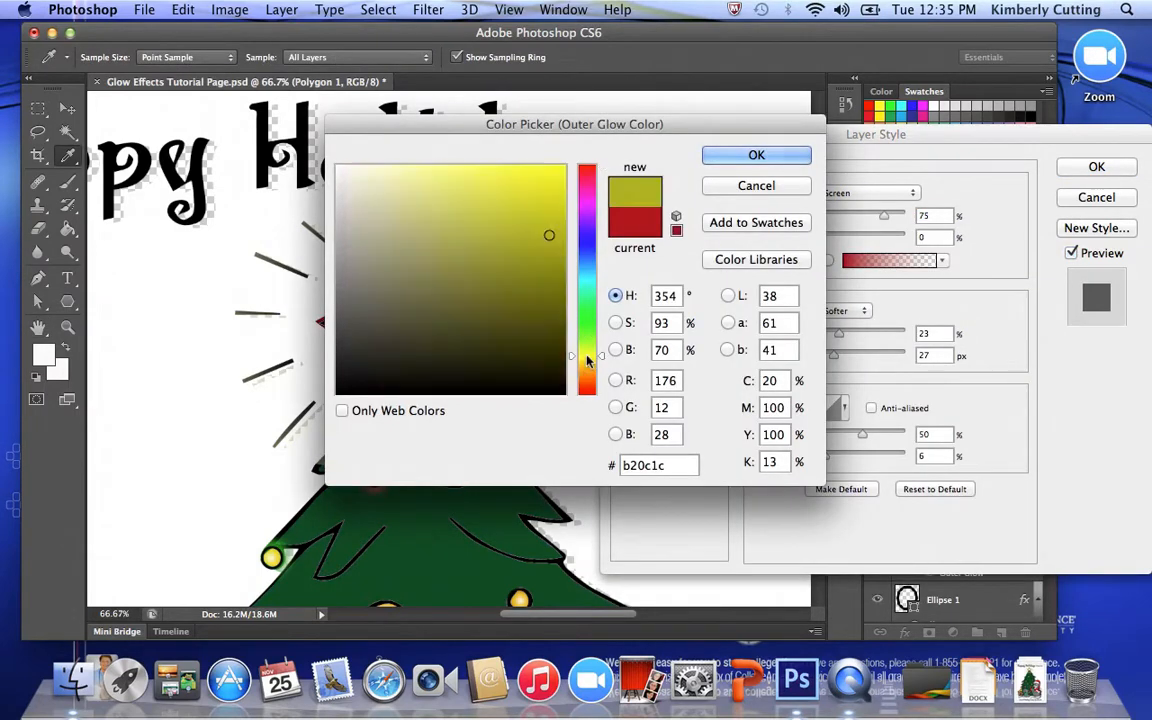
click(561, 168)
key(Return)
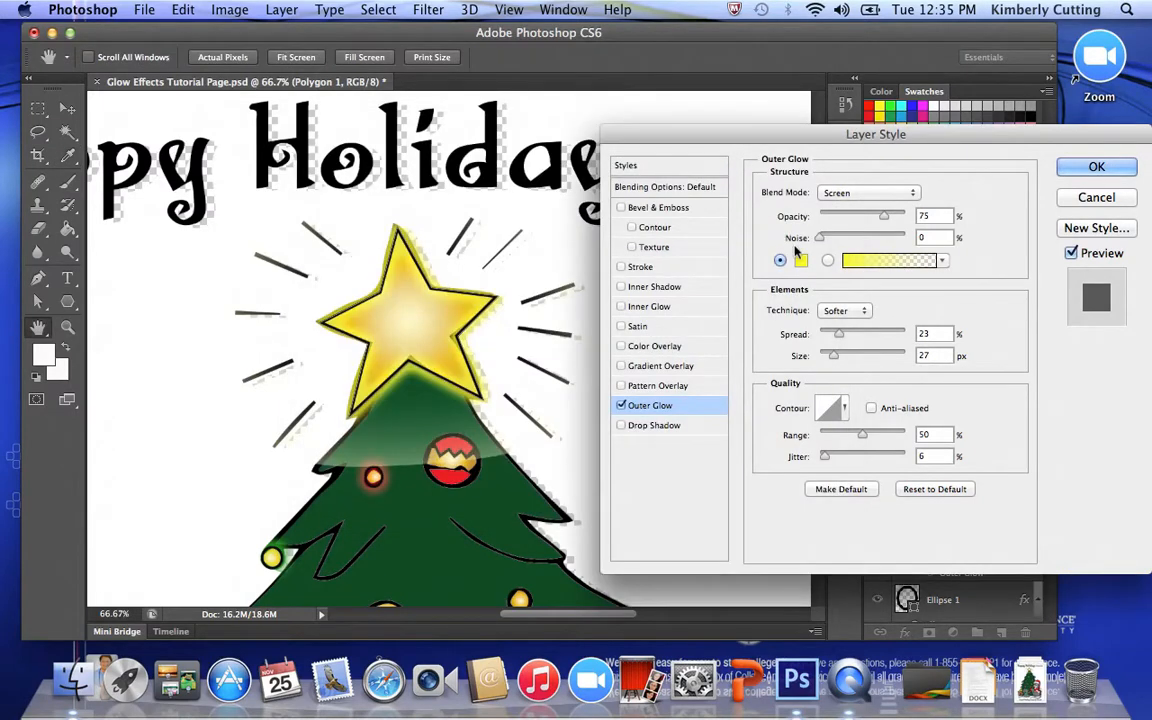
- Set the star's outer glow to 109 px size and 100% range, add an Inner Glow, and apply the layer style
drag(838, 341, 912, 357)
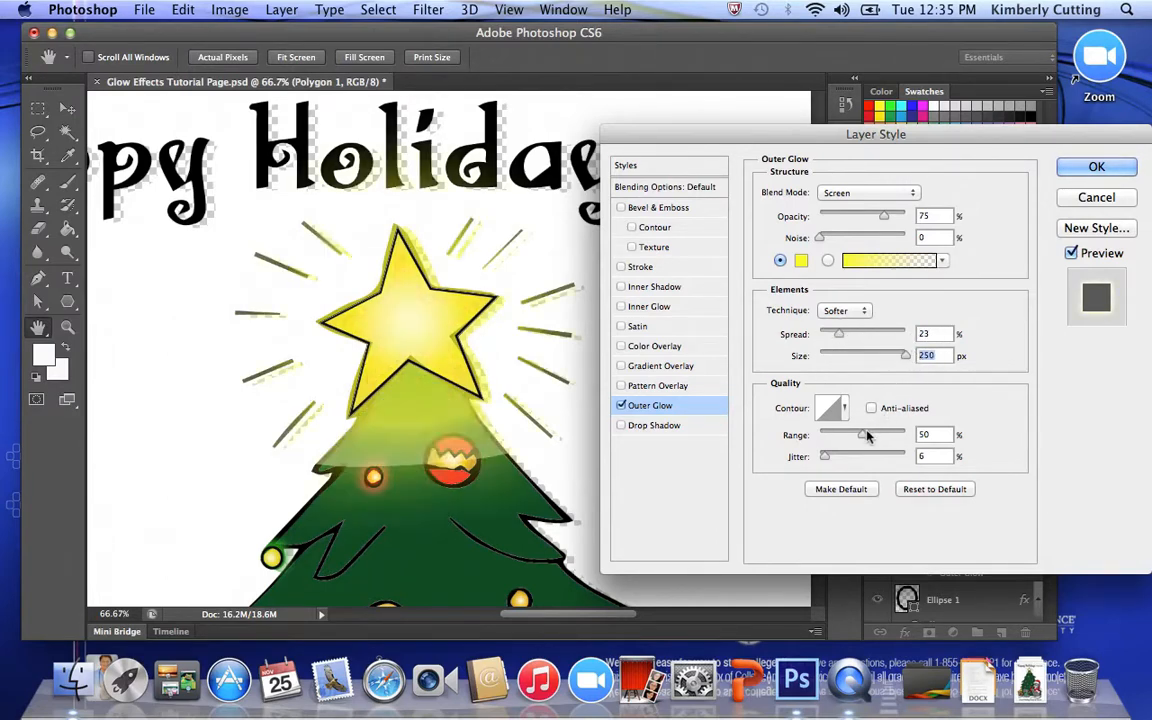
drag(903, 358, 861, 363)
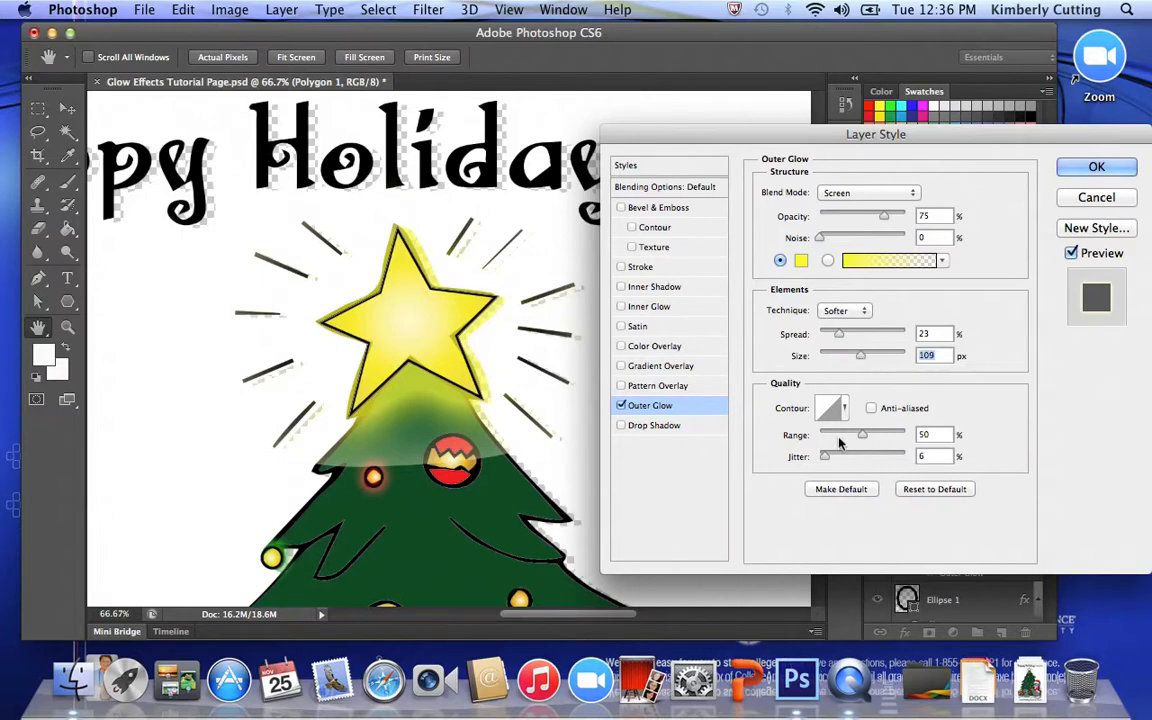
drag(858, 441, 962, 433)
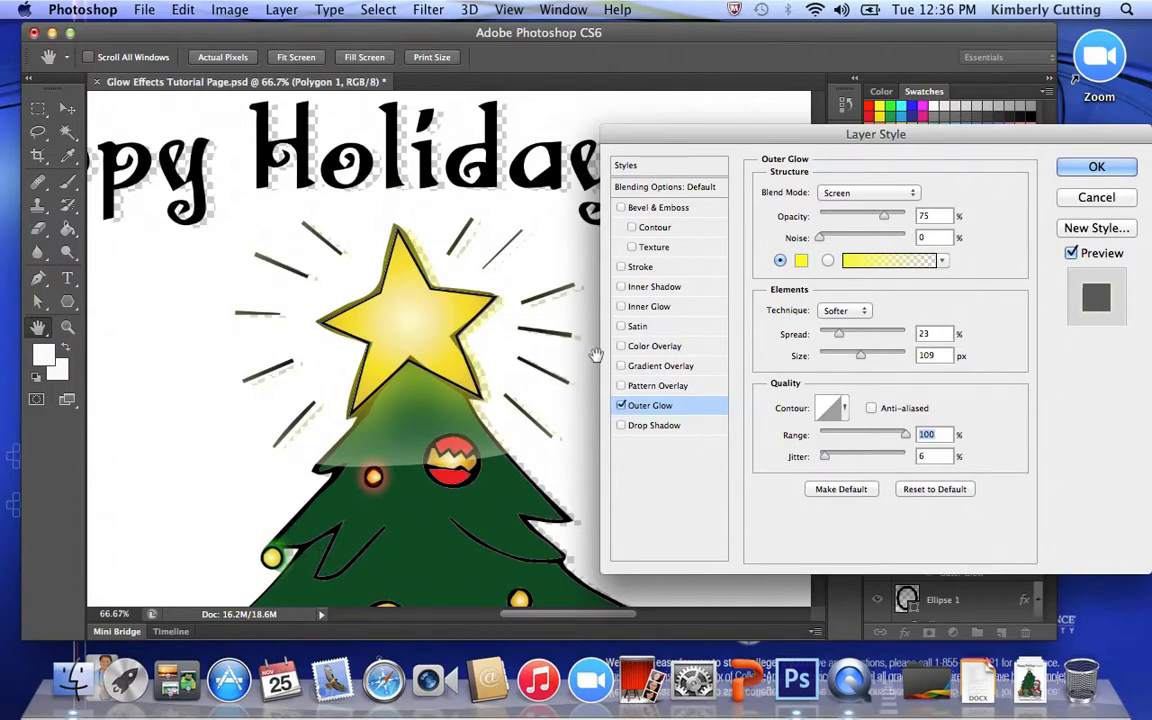
click(621, 308)
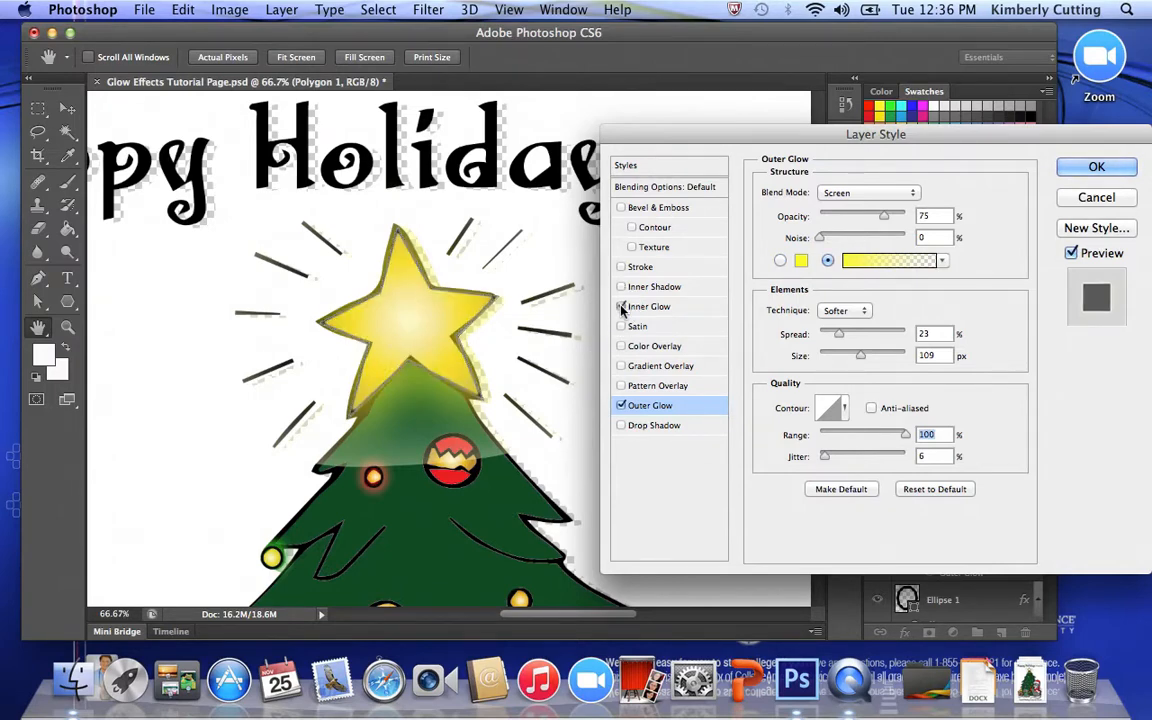
click(1097, 168)
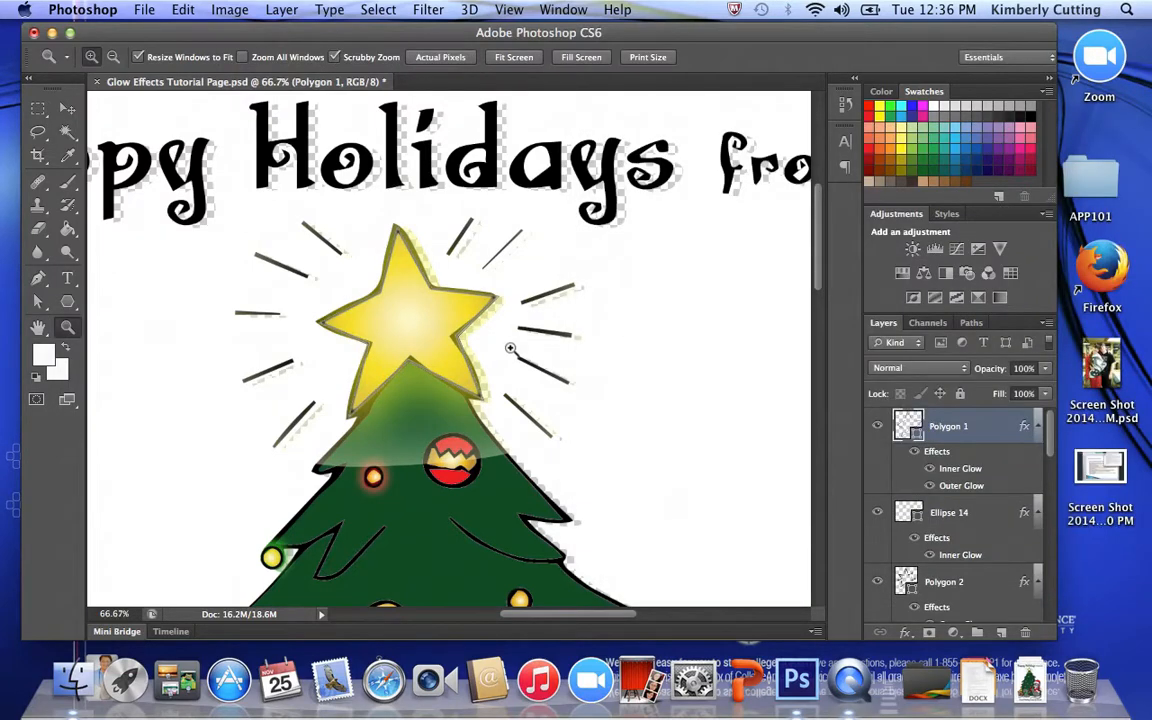
- Reshape the Rounded Rectangle 6 path by adjusting the lower-right anchor points of the gift bow's right loop
drag(820, 273, 828, 464)
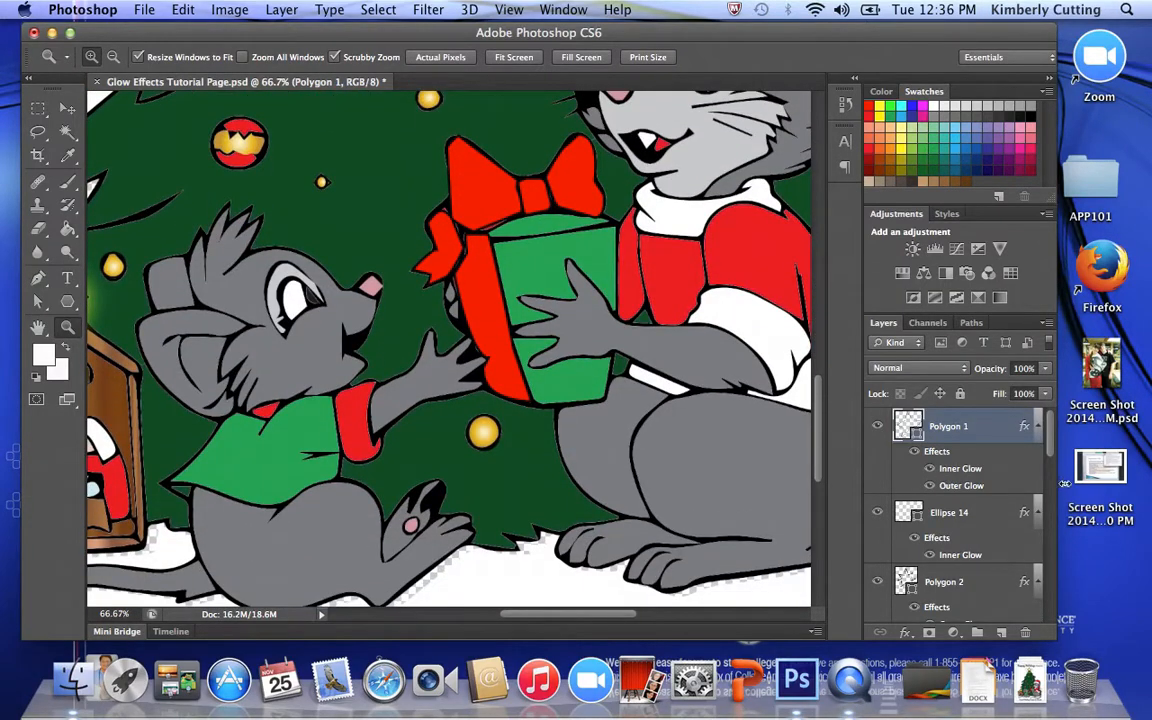
drag(1052, 450, 1044, 617)
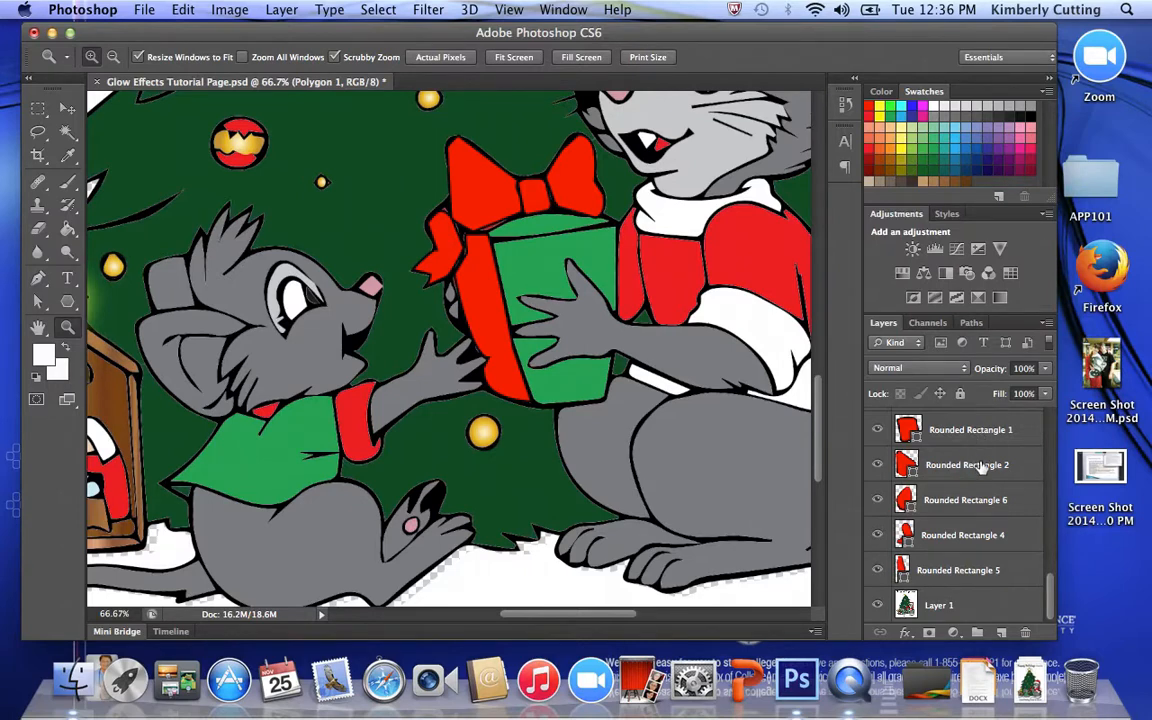
click(981, 430)
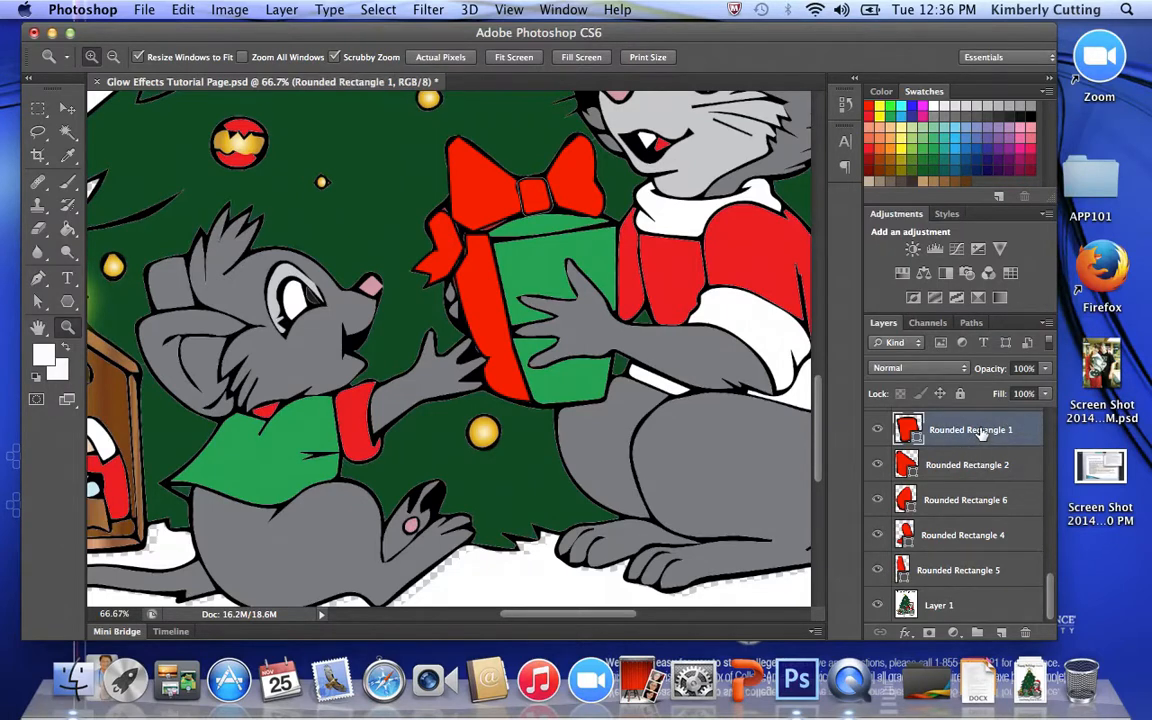
click(989, 471)
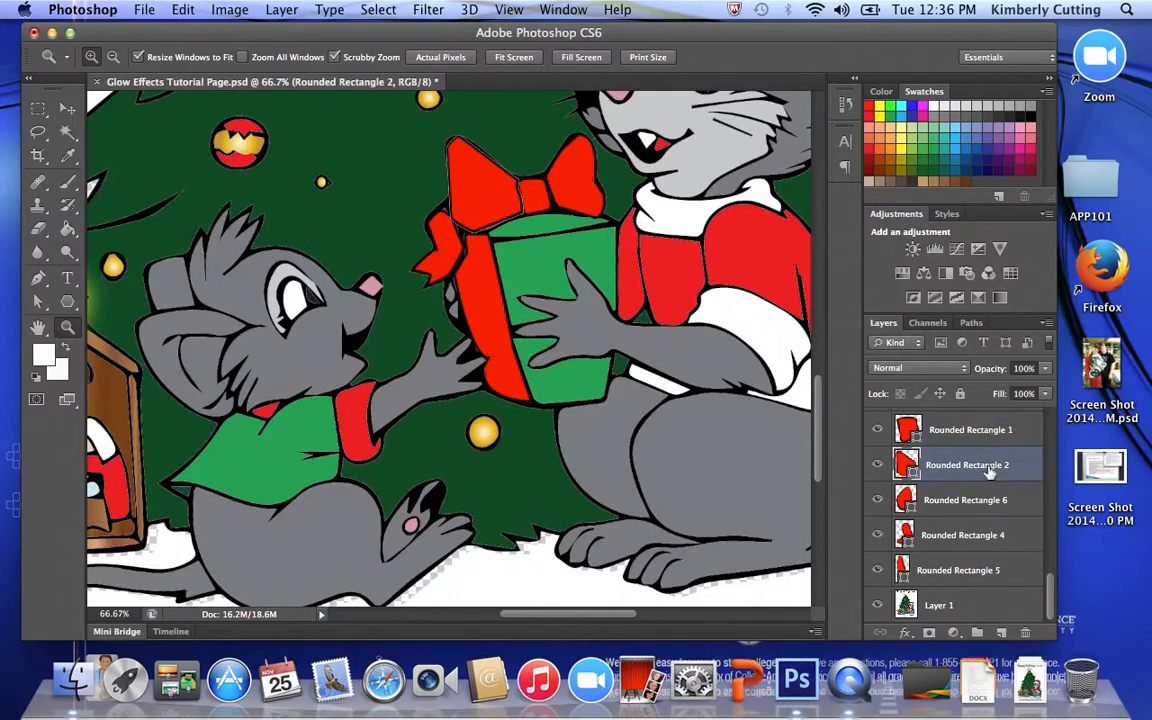
click(985, 502)
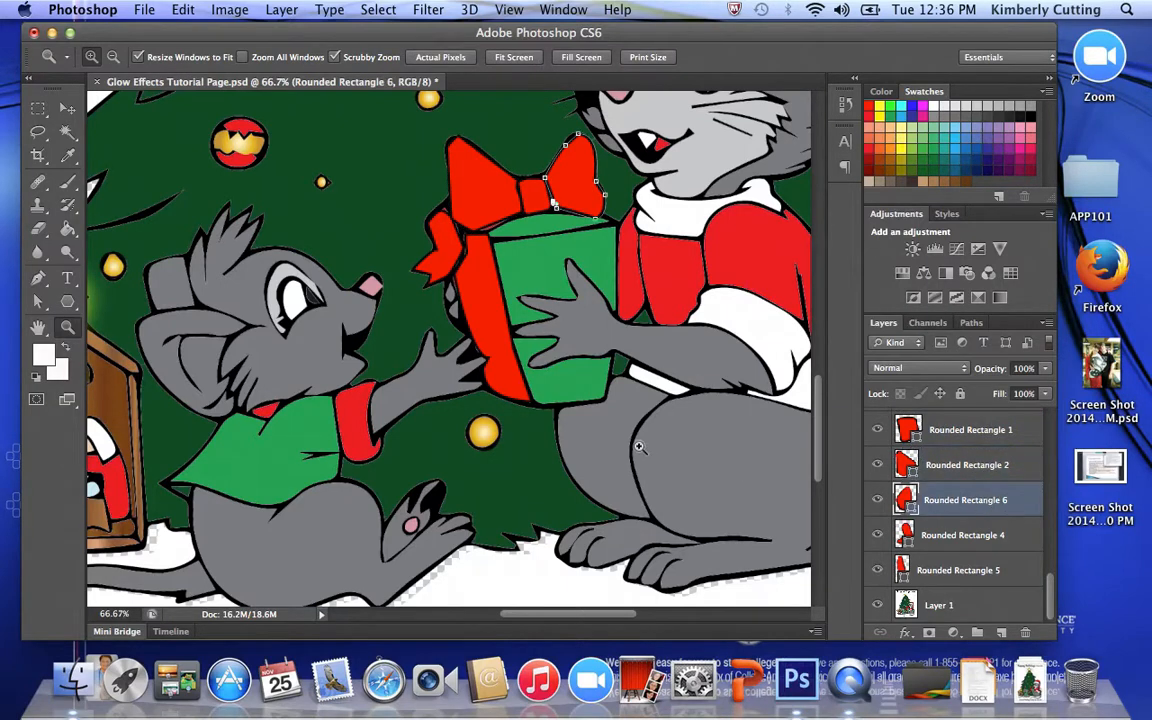
click(35, 303)
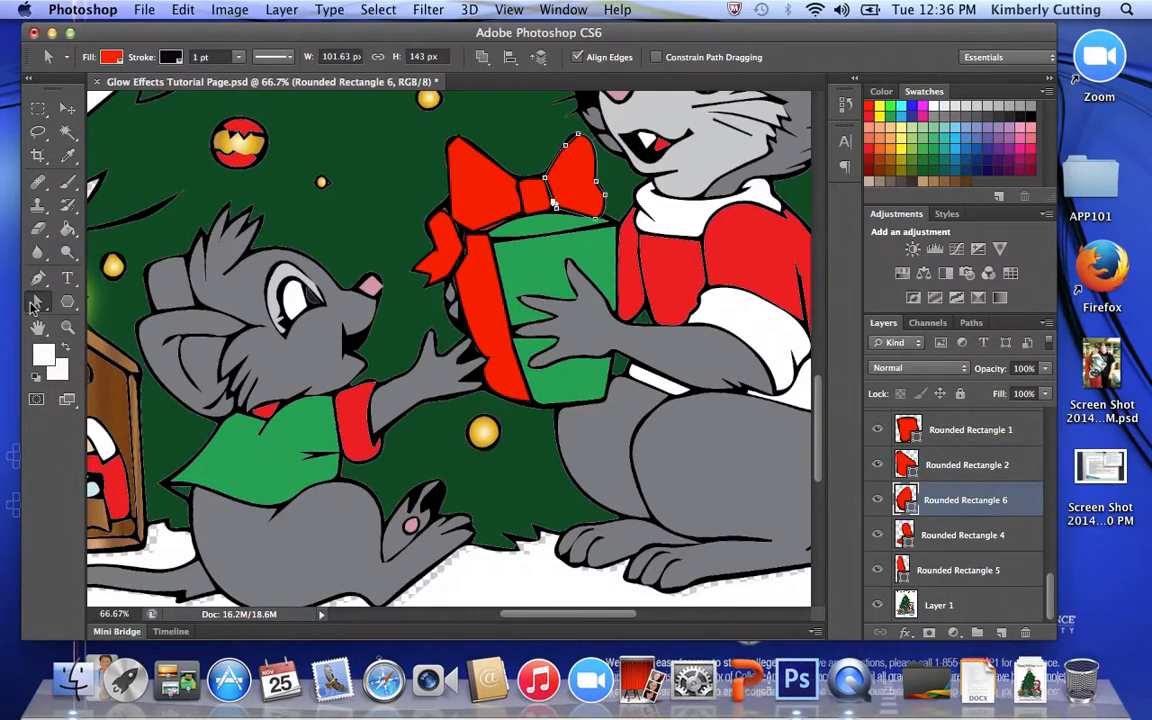
click(596, 220)
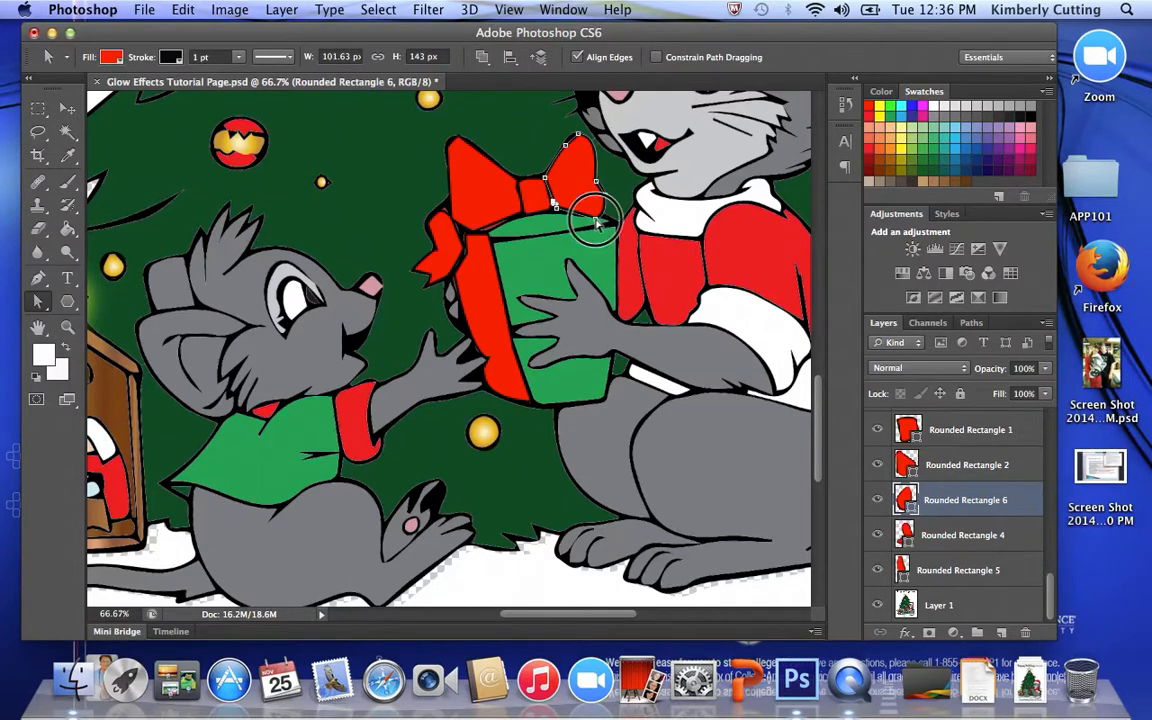
drag(596, 220, 601, 222)
click(607, 218)
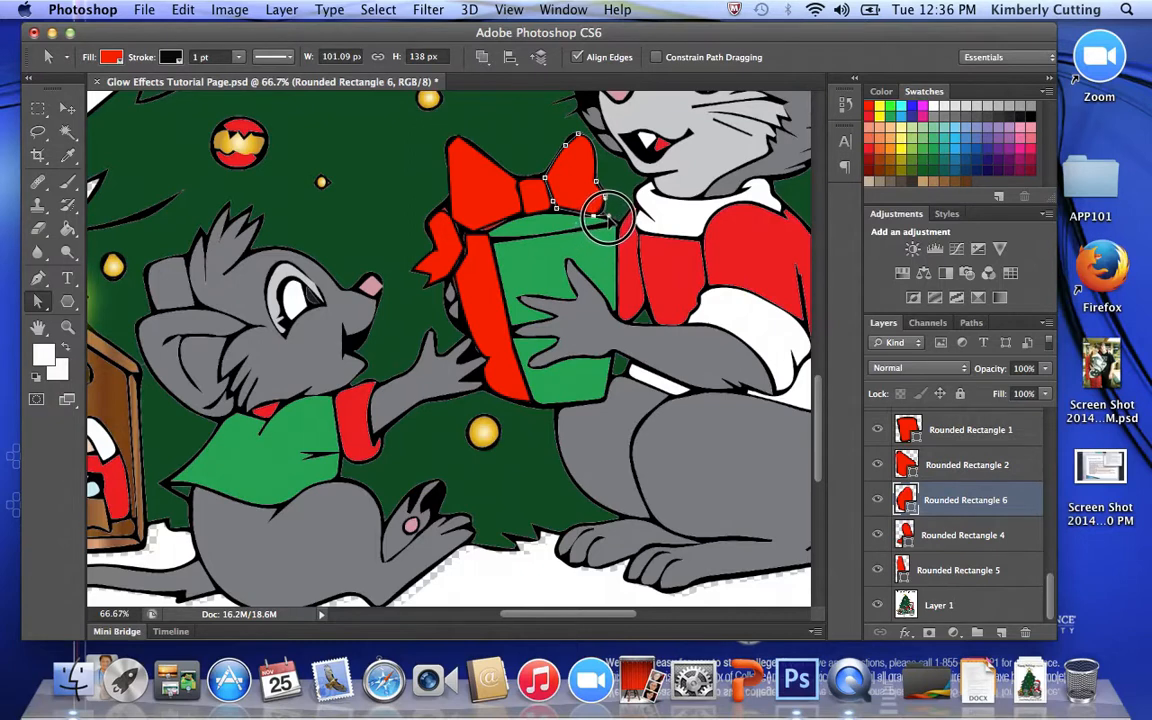
drag(606, 212, 606, 211)
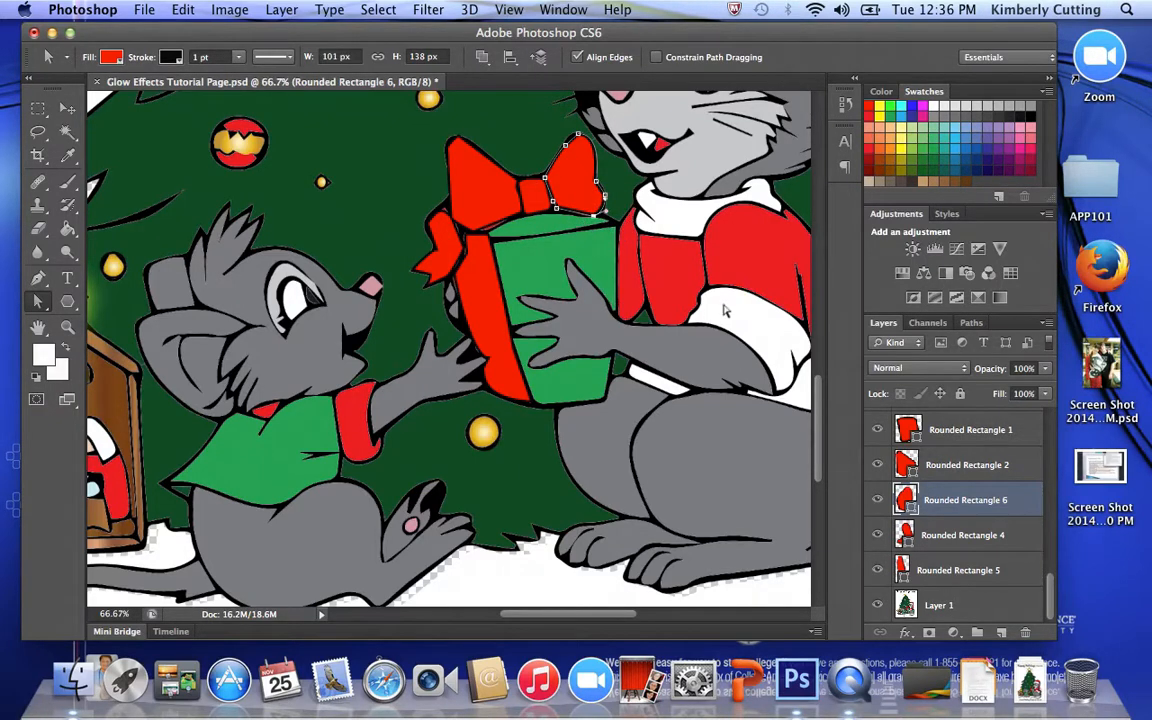
- Add a Satin effect to the Rounded Rectangle 1 layer, the bow's centre knot, adjust its distance and size, and apply it
click(973, 436)
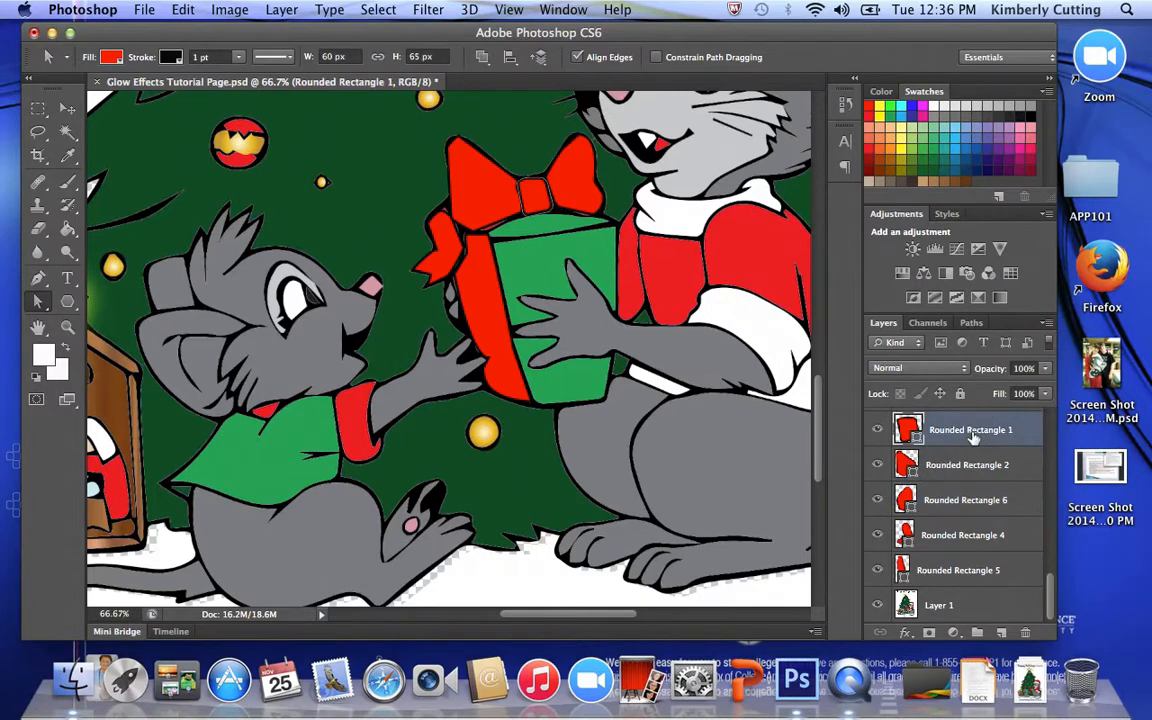
double_click(1024, 432)
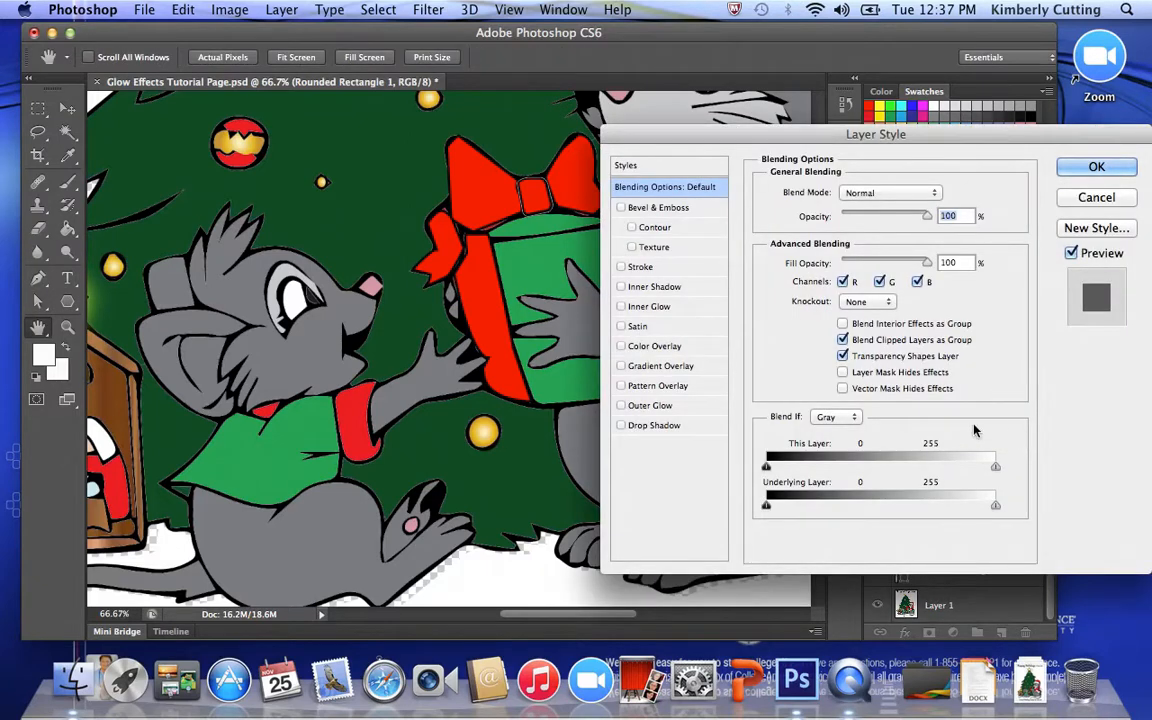
click(621, 326)
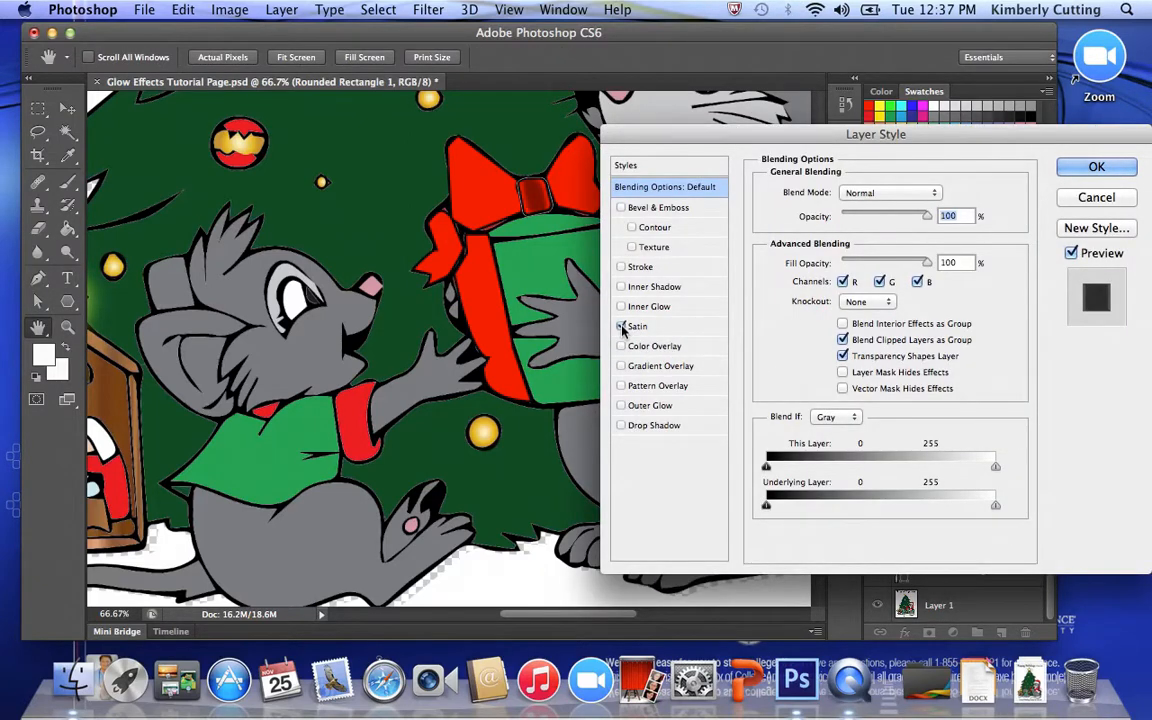
click(637, 327)
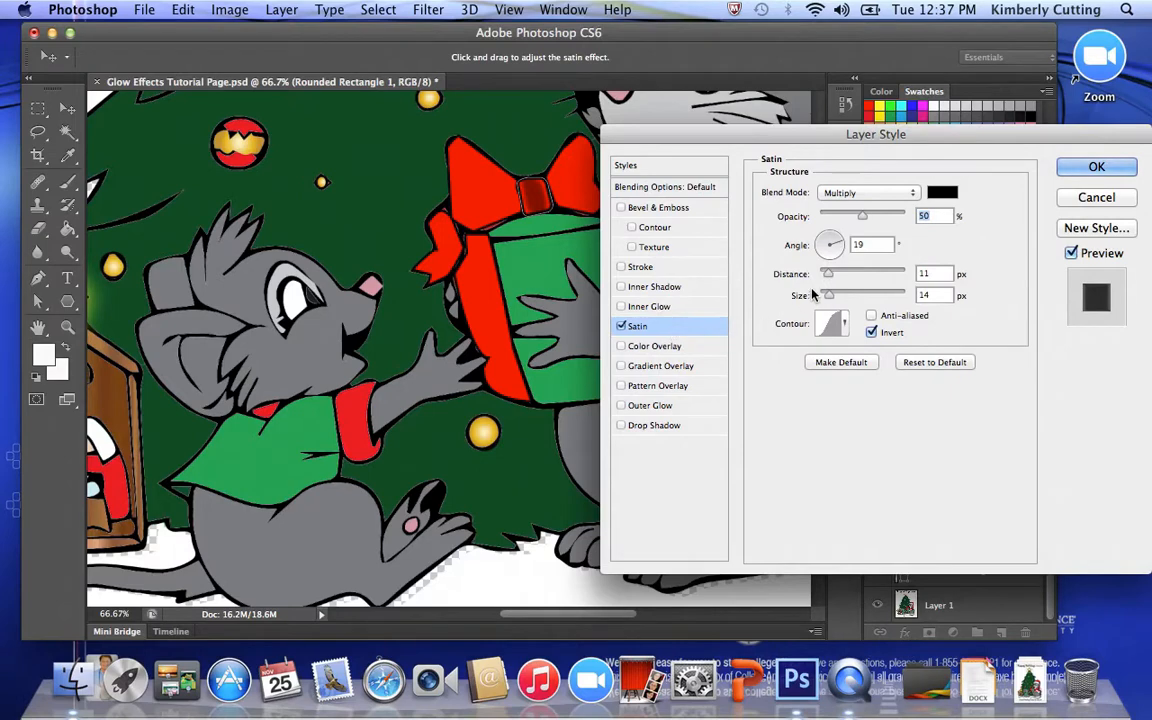
mouse_move(831, 279)
mouse_down()
mouse_move(866, 280)
mouse_move(828, 284)
mouse_move(849, 293)
mouse_move(835, 296)
mouse_up()
click(1090, 168)
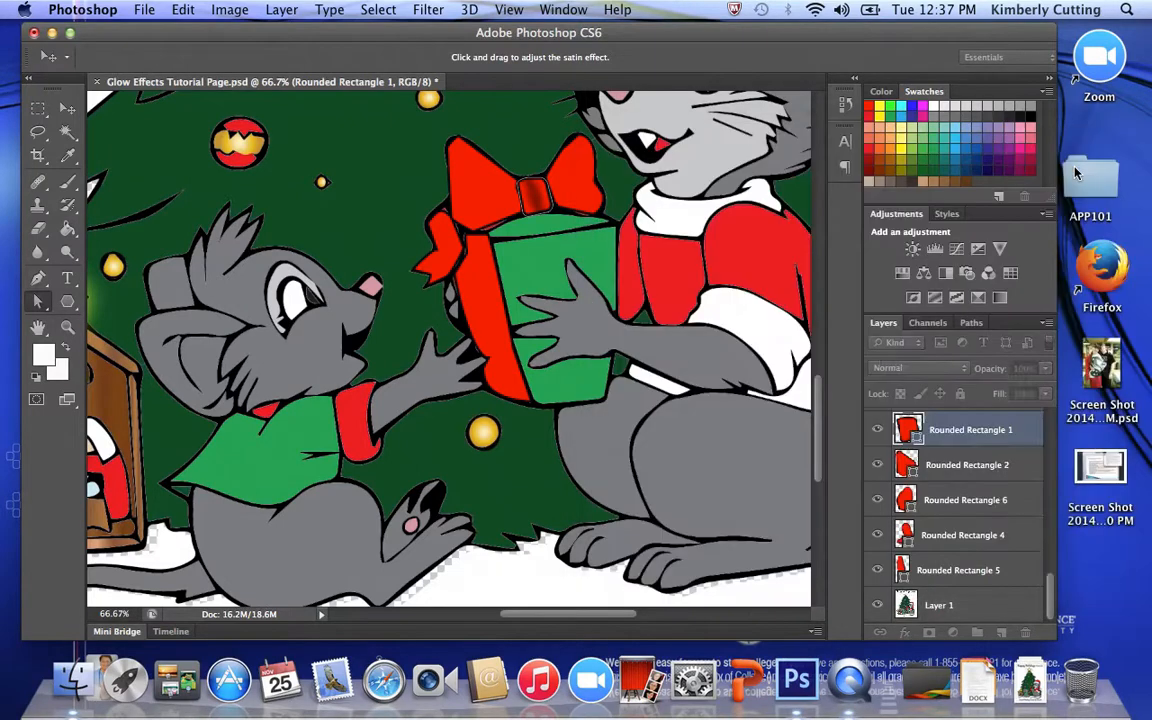
- Add Bevel & Emboss with Contour to the Rounded Rectangle 2 layer, the left loop of the gift bow
double_click(1012, 500)
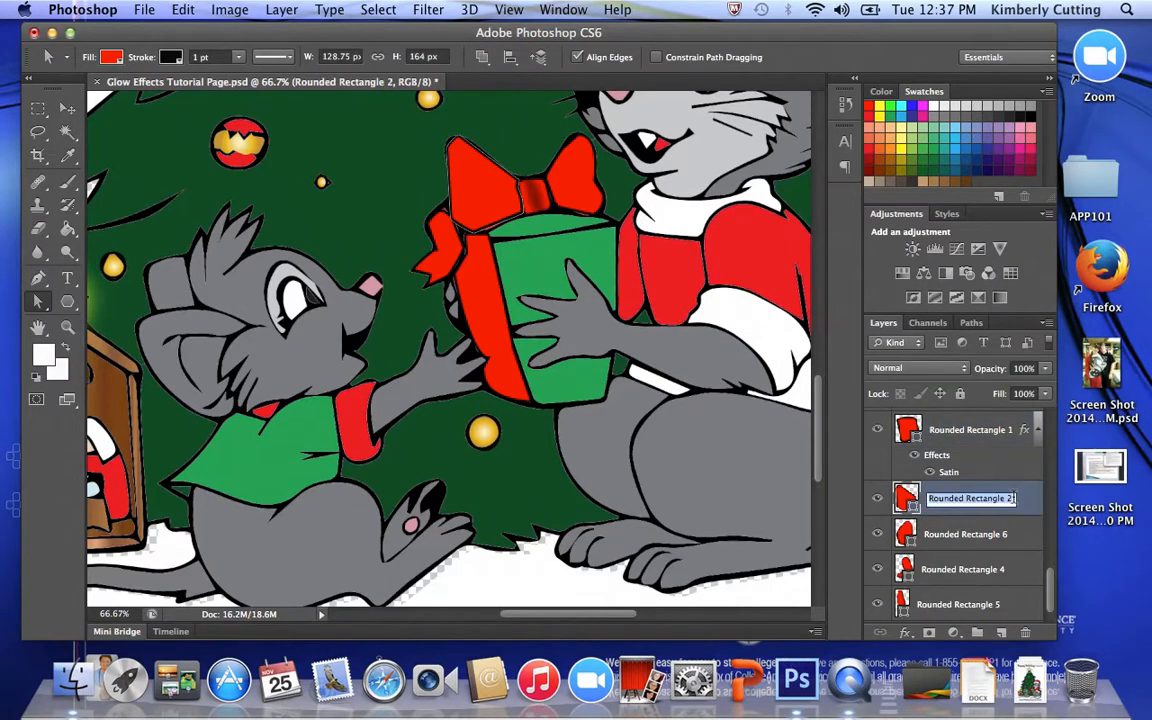
click(1024, 500)
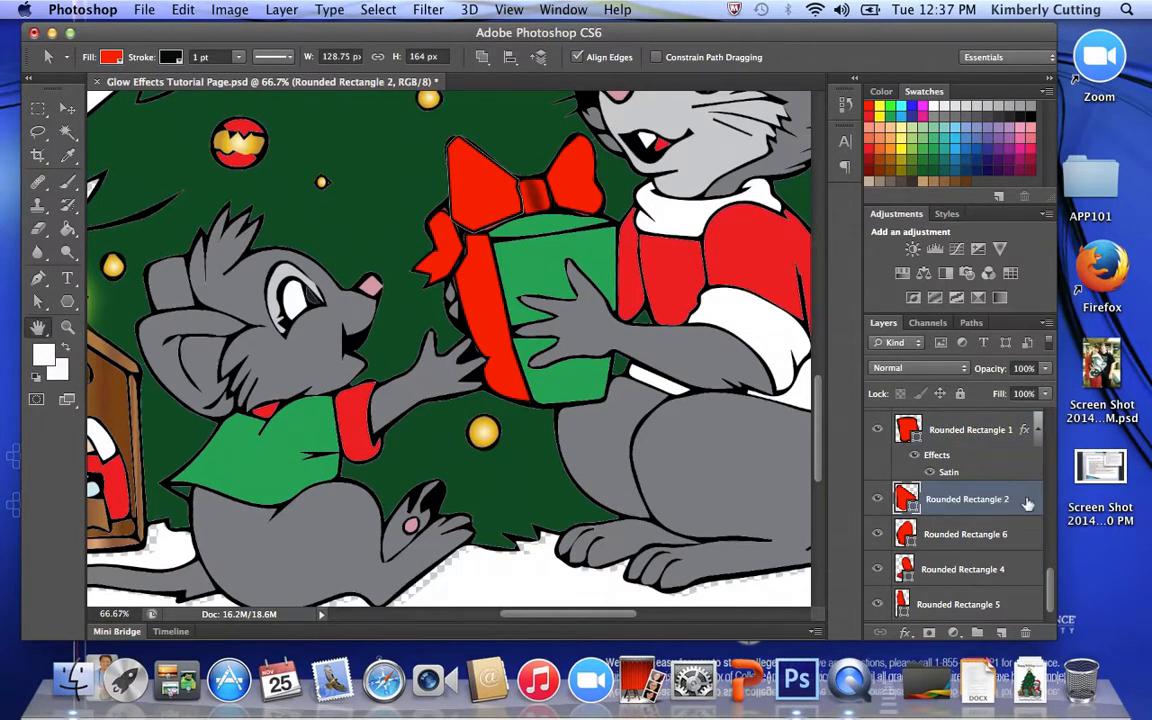
double_click(1024, 500)
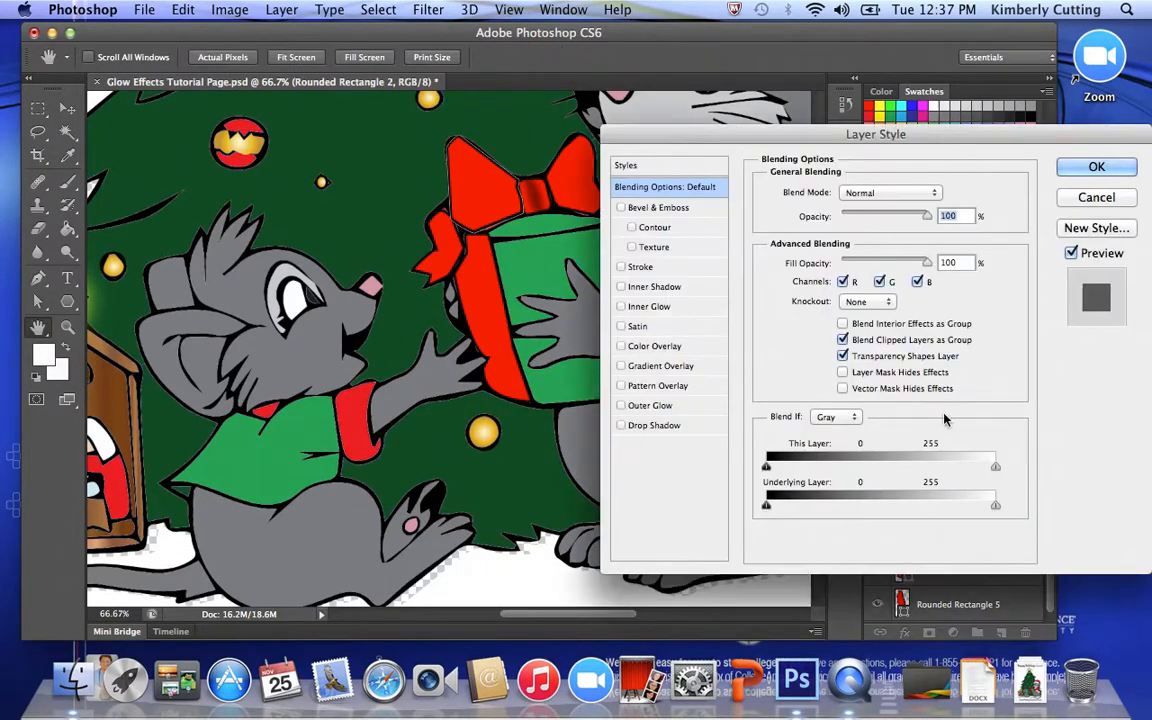
click(621, 207)
click(632, 228)
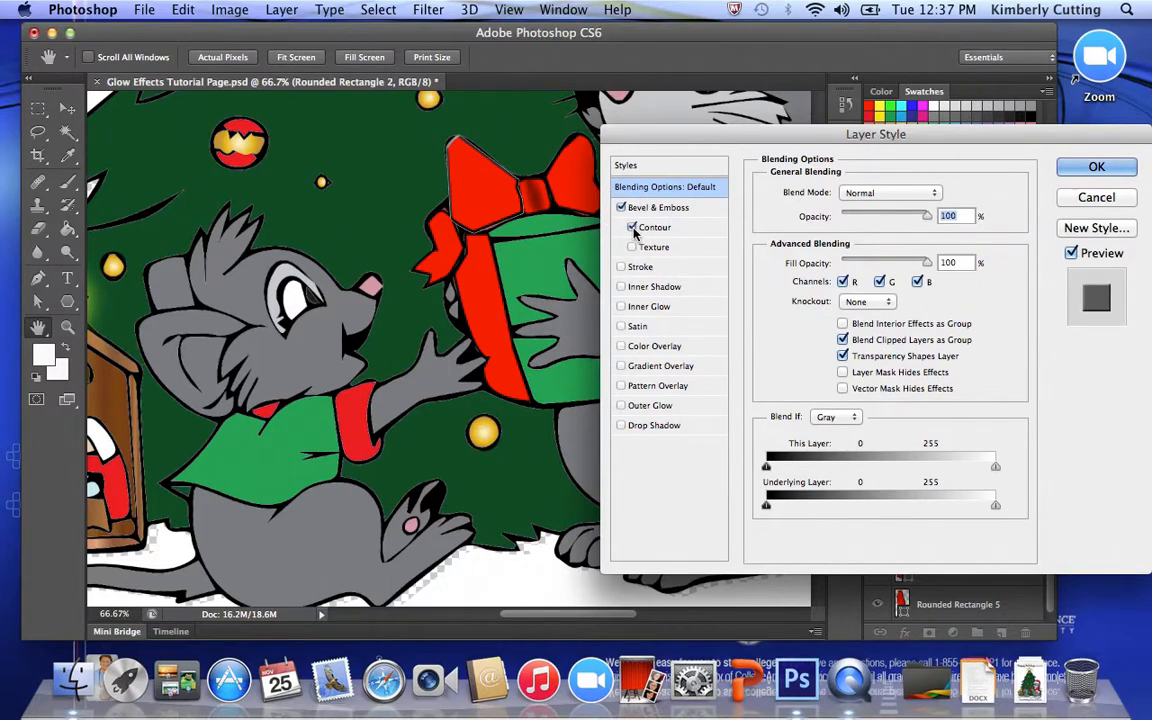
click(645, 207)
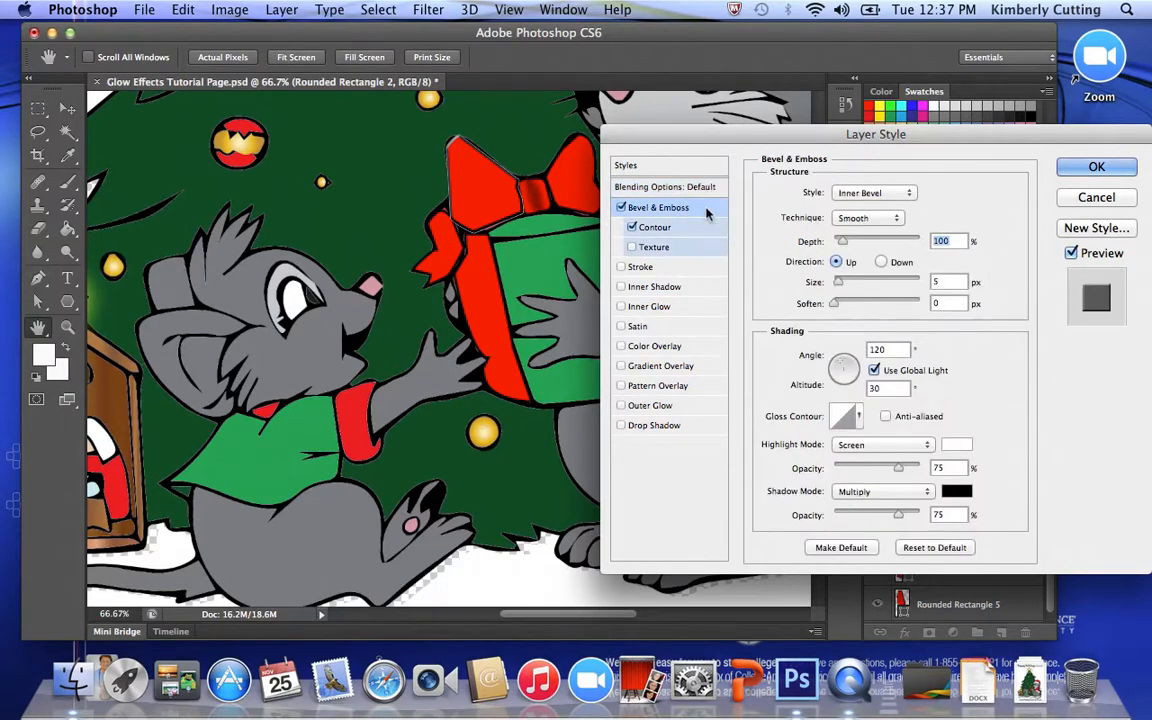
- Increase the size and soften values of the left bow loop's bevel and apply the layer style
drag(835, 303, 940, 305)
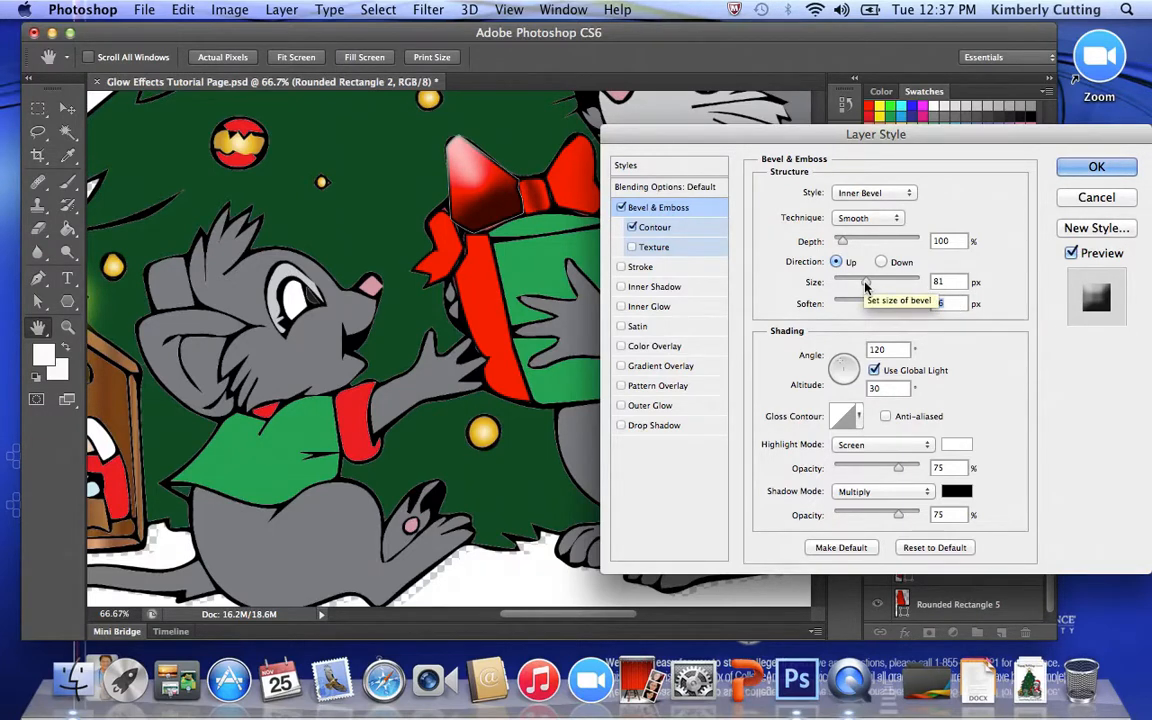
drag(866, 287, 857, 286)
click(1090, 170)
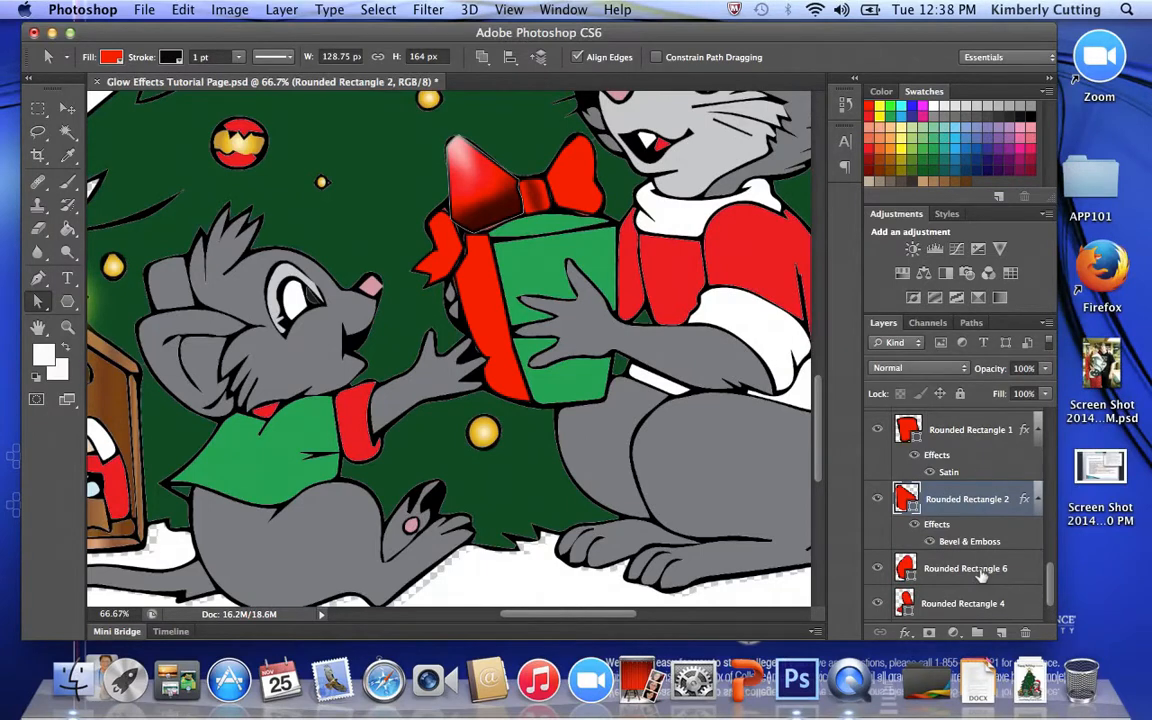
- Apply Bevel & Emboss with Contour to the Rounded Rectangle 6 layer, the bow's right loop, with a 27 px size and increased softening
double_click(1028, 569)
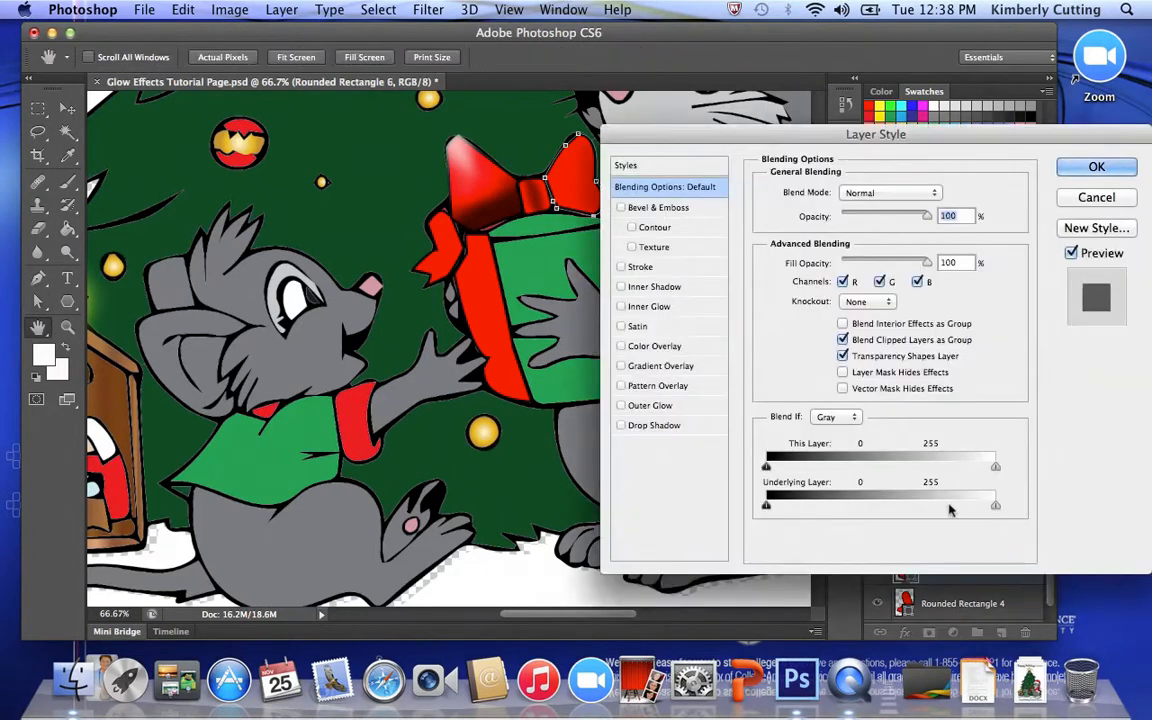
click(621, 208)
click(632, 229)
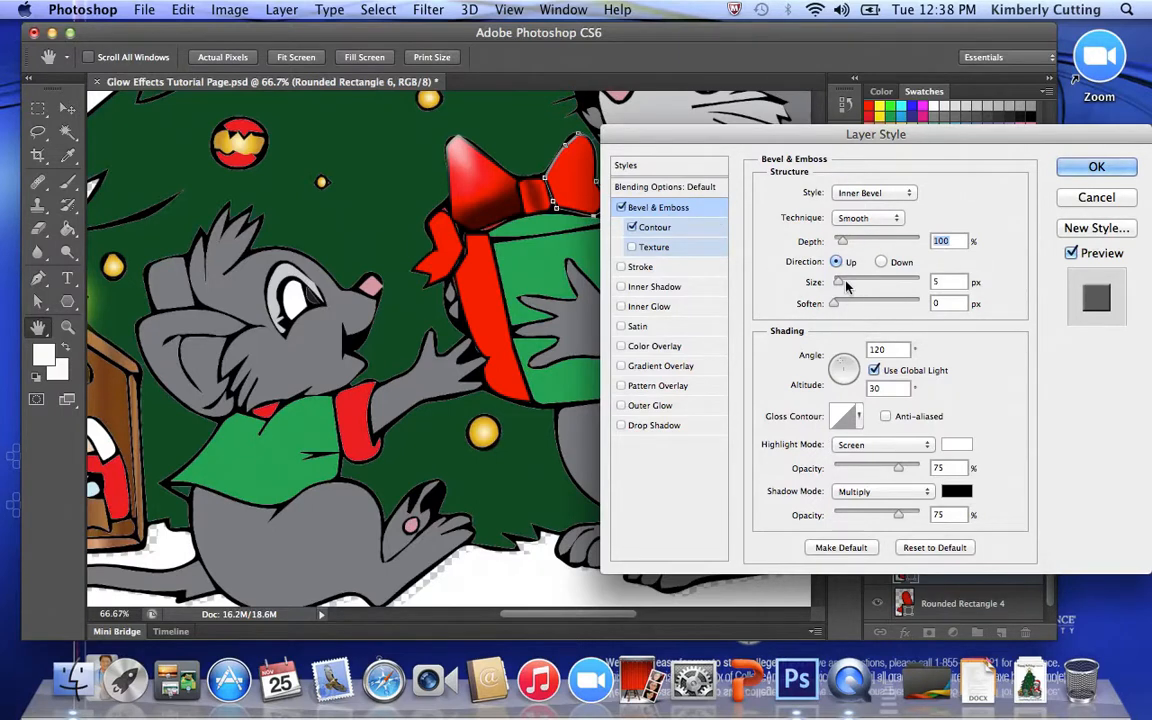
drag(838, 282, 849, 284)
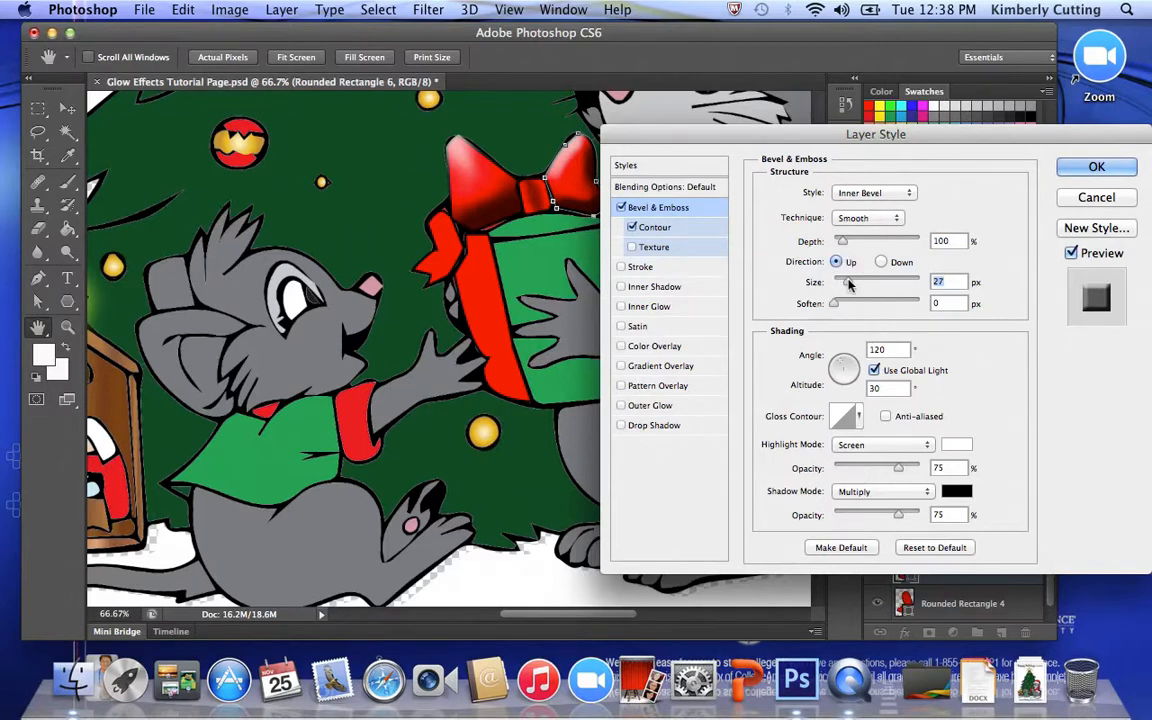
drag(836, 305, 863, 311)
click(1068, 167)
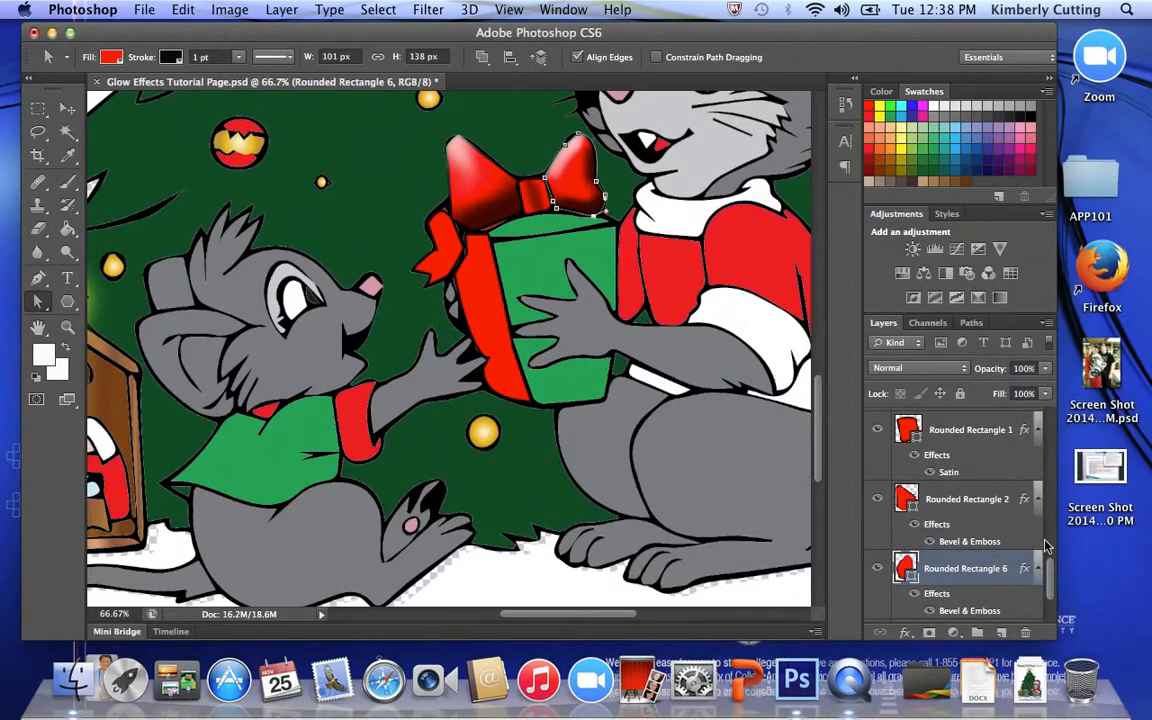
- Apply a Satin effect with 19 px distance and 27 px size to the Rounded Rectangle 4 layer, the bow's ribbon tail
scroll(1050, 587, down, 2)
click(1015, 605)
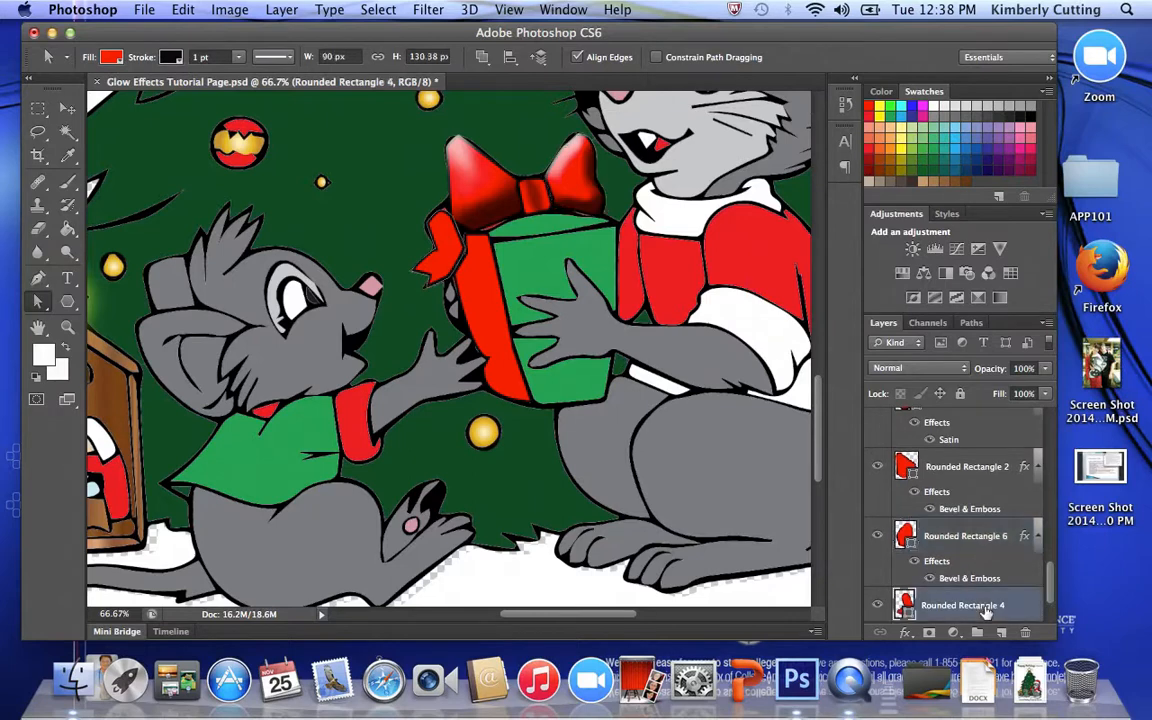
double_click(1020, 608)
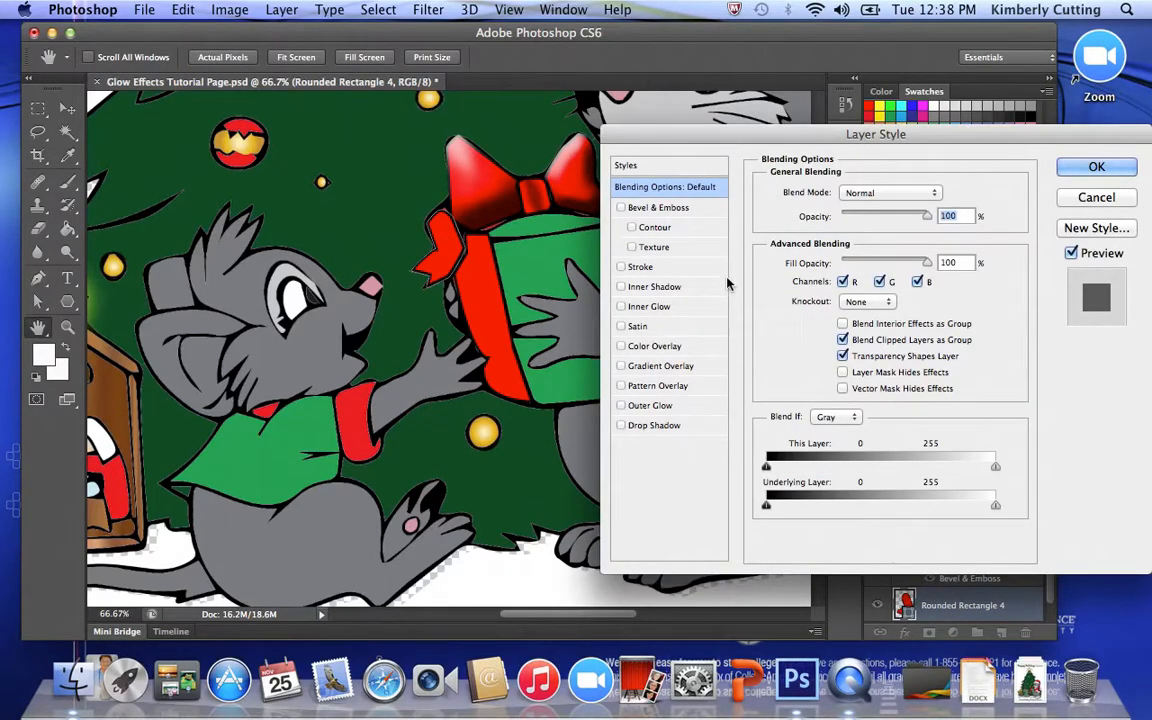
click(621, 327)
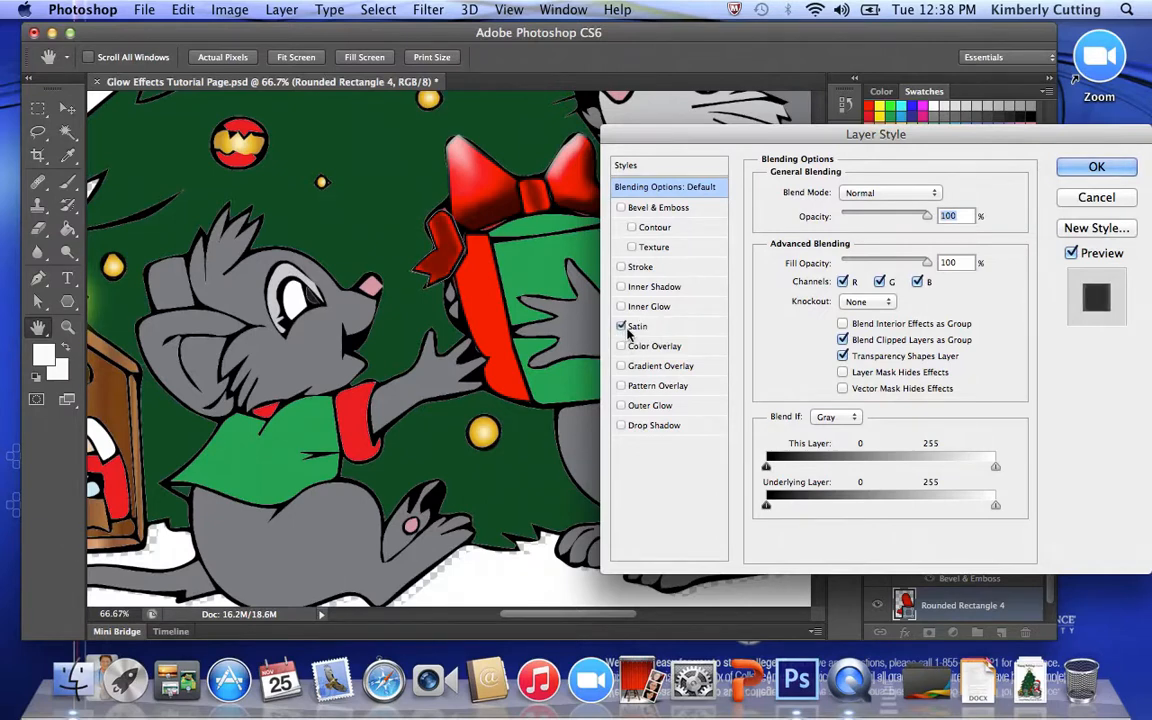
click(648, 326)
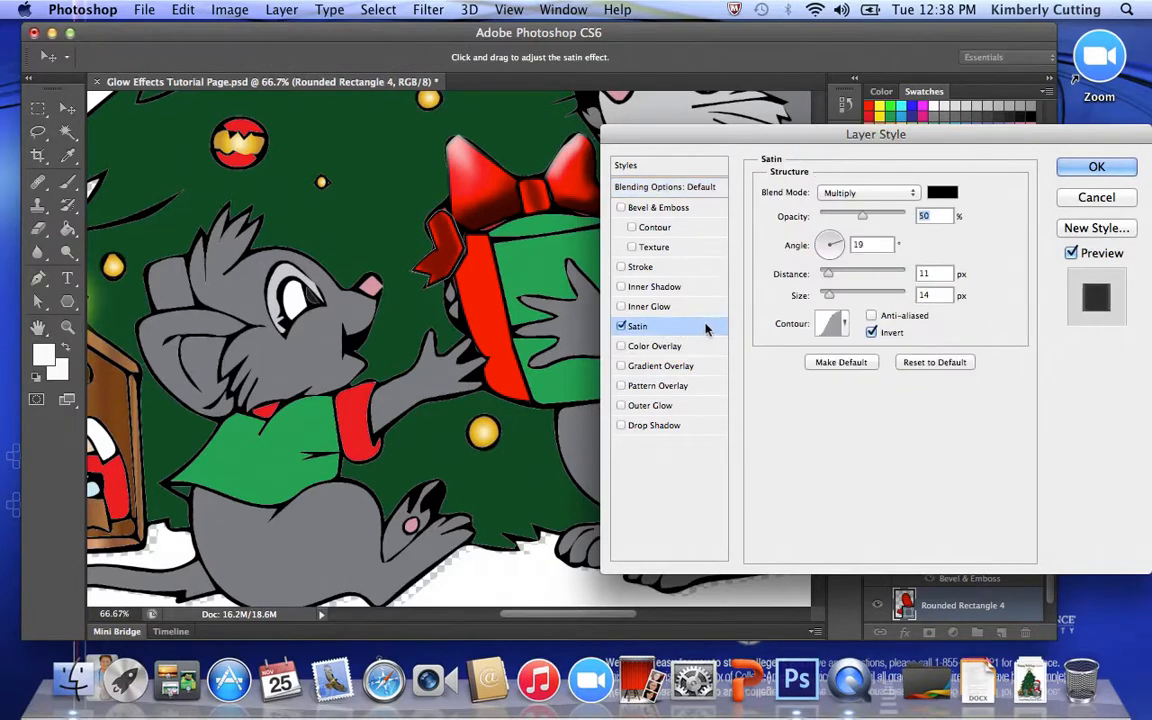
drag(829, 281, 834, 301)
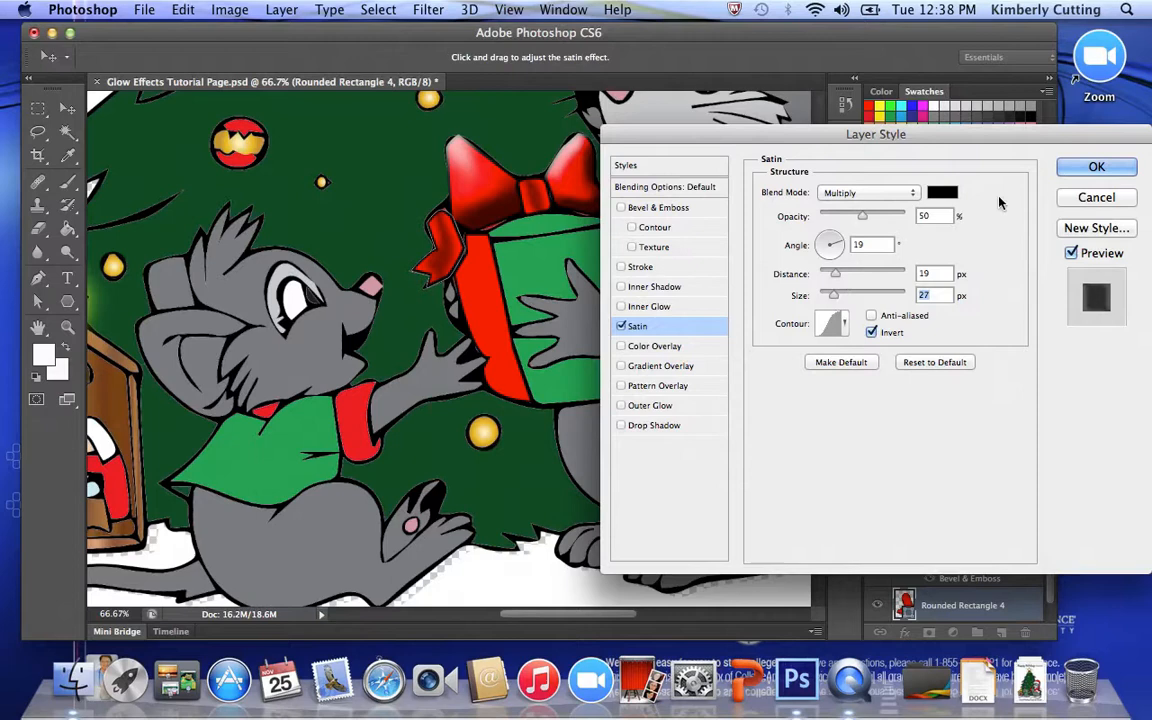
click(1072, 165)
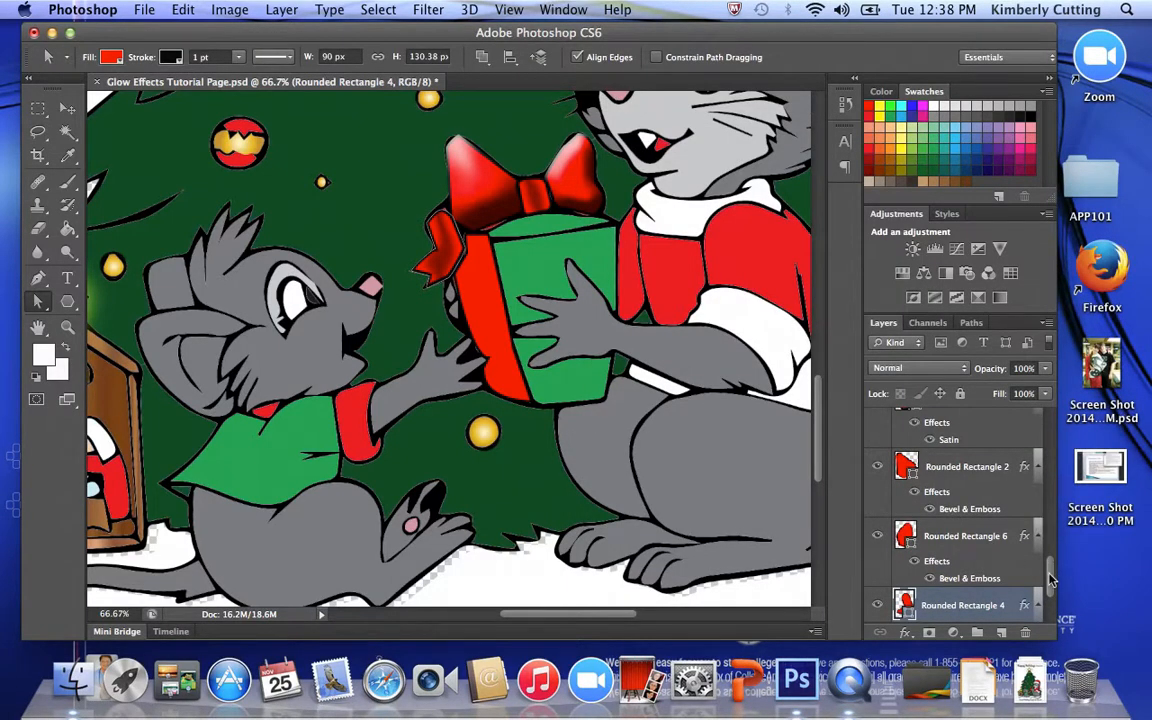
- Apply Bevel & Emboss with Contour and a 35 px size to the Rounded Rectangle 5 layer, the red ribbon down the gift box
drag(1050, 578, 1050, 592)
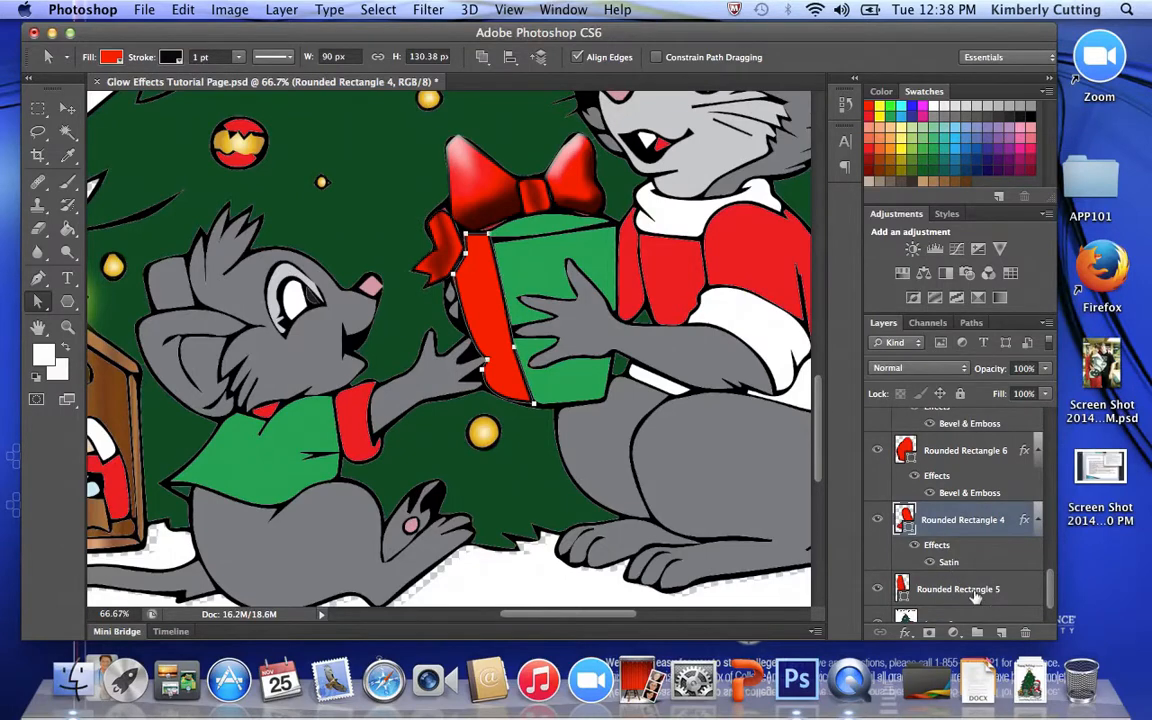
click(990, 591)
double_click(1006, 590)
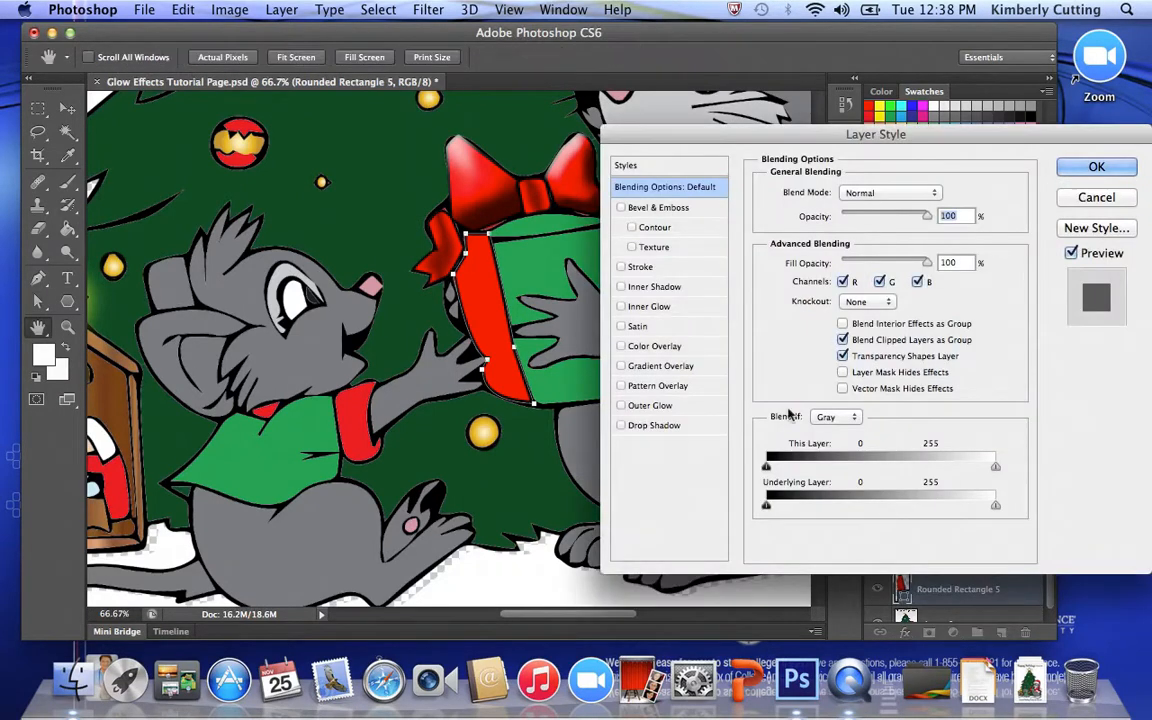
click(621, 207)
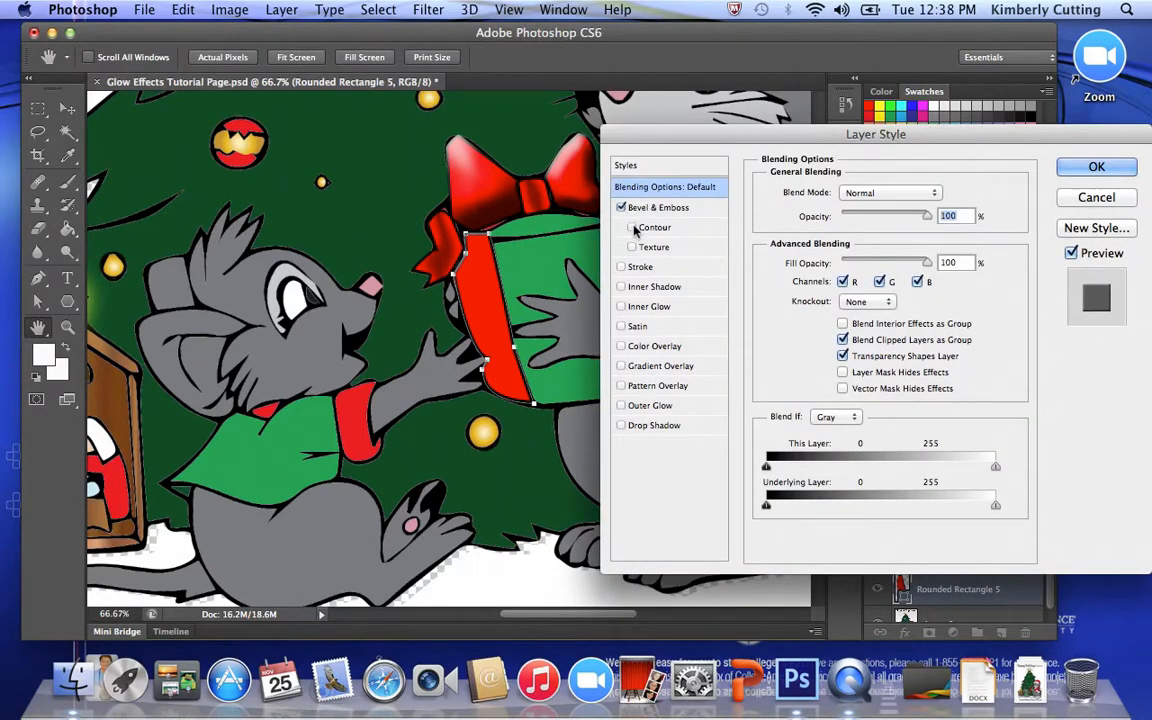
click(632, 227)
click(632, 247)
click(655, 207)
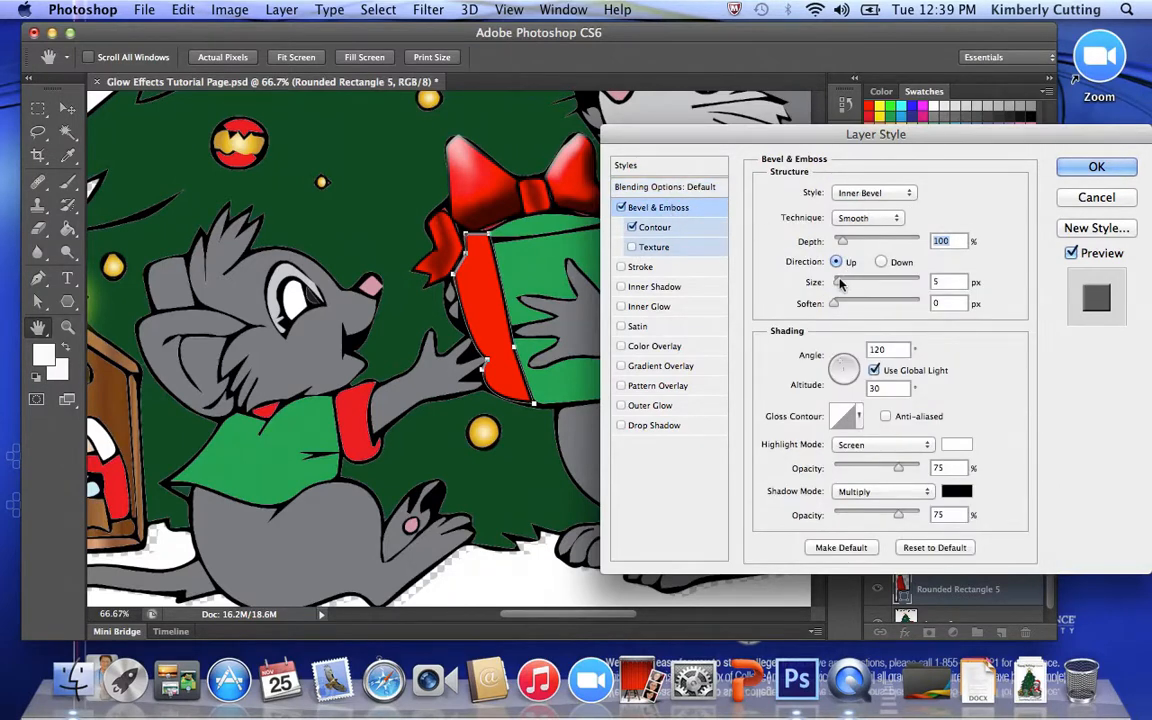
drag(839, 282, 852, 285)
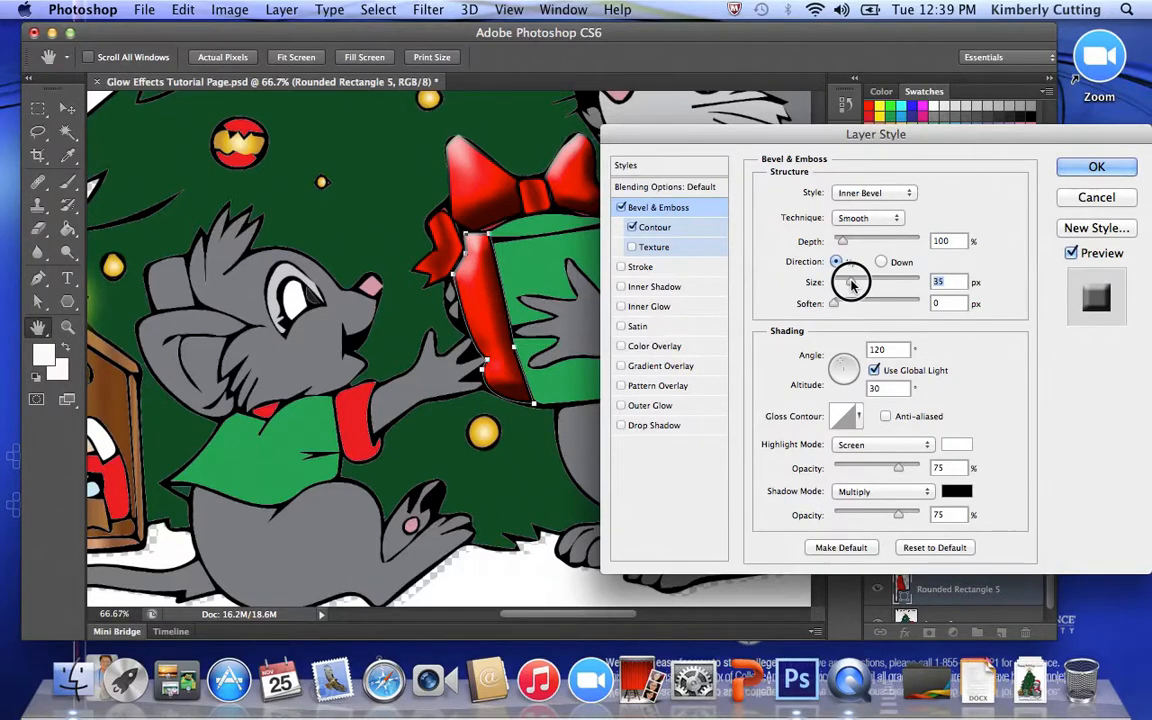
click(1097, 166)
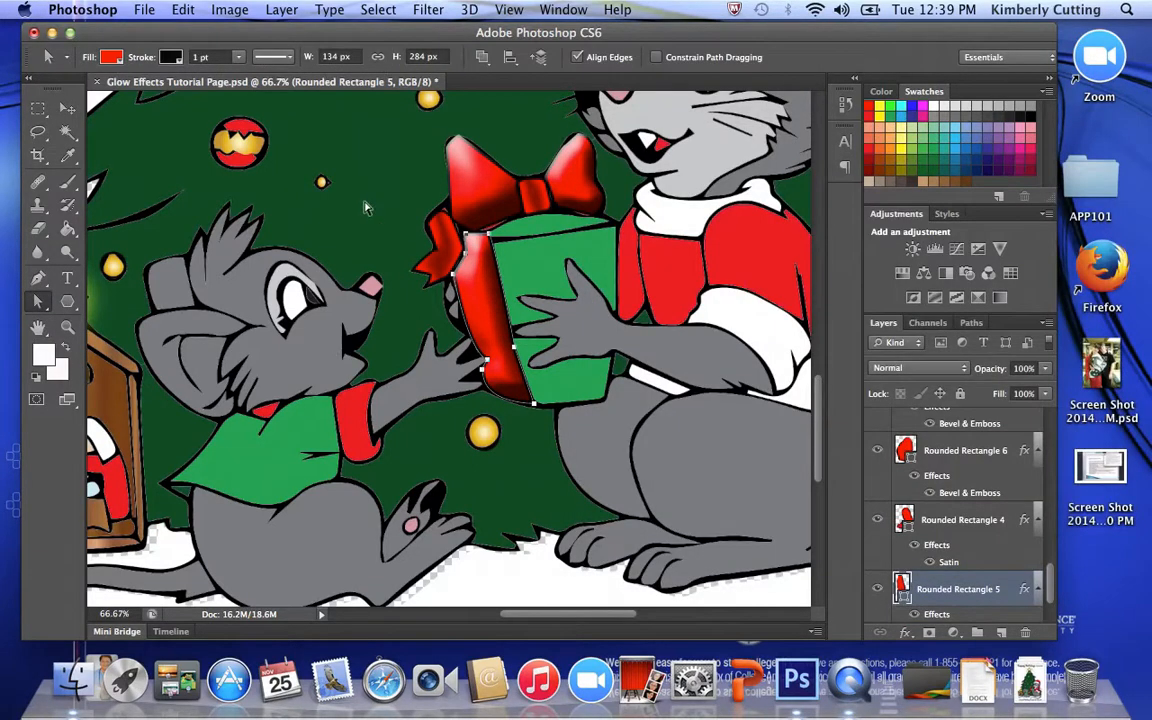
- Examine the whole greeting card illustration at 16.67% zoom and select Layer 1 so the ribbon's path outline is out of the way
click(68, 328)
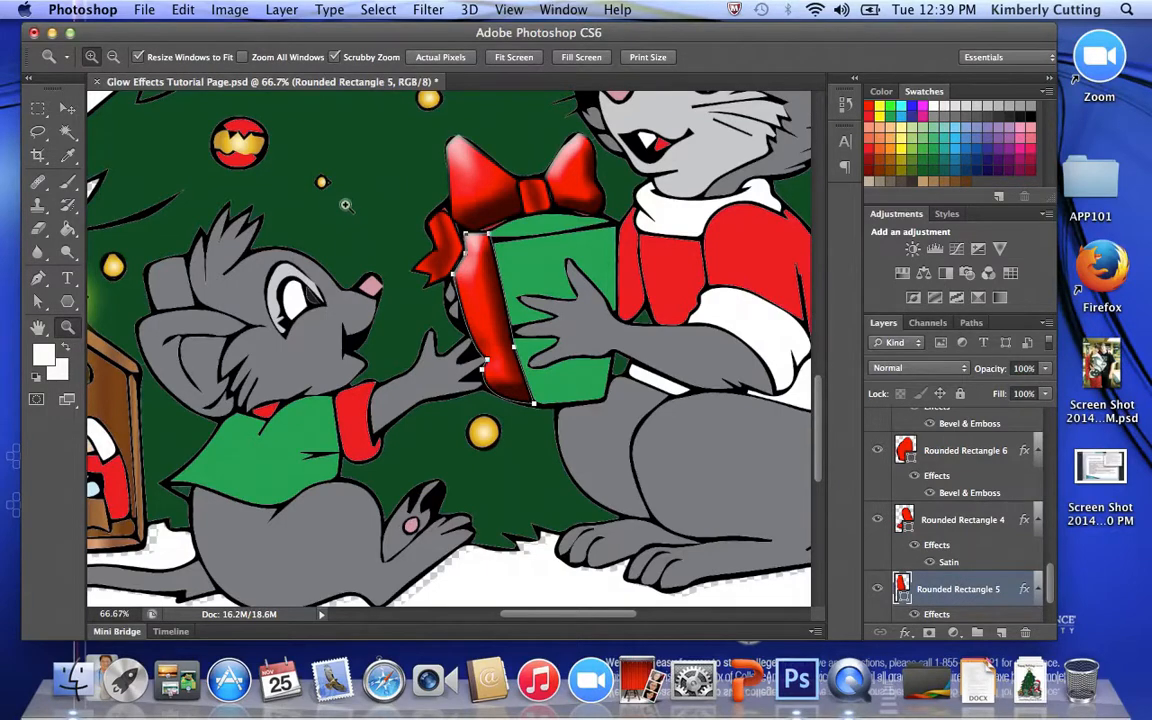
alt+click(346, 196)
alt+click(368, 162)
alt+click(390, 130)
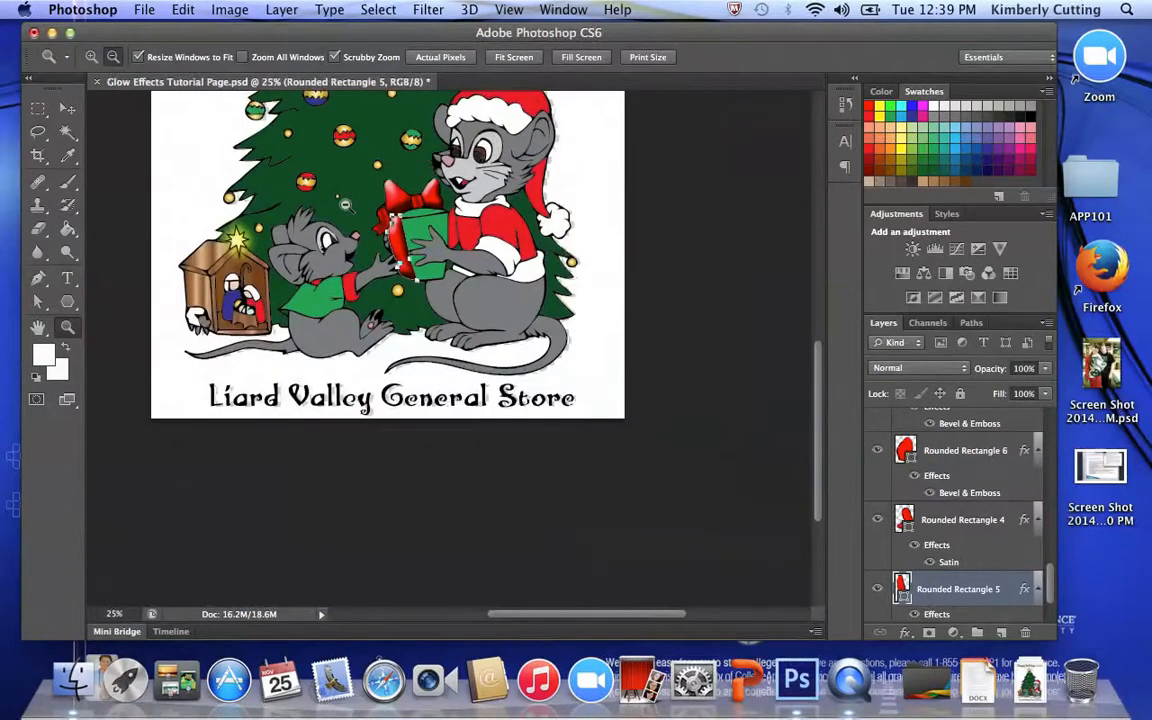
drag(347, 171, 373, 400)
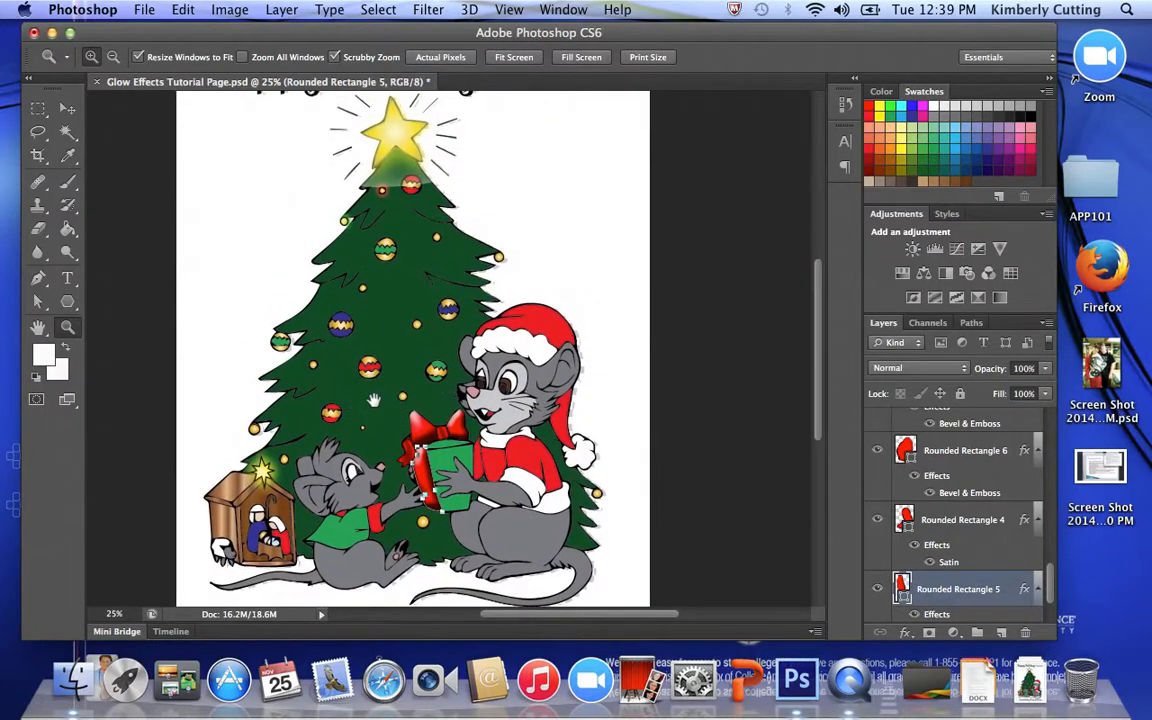
alt+click(400, 337)
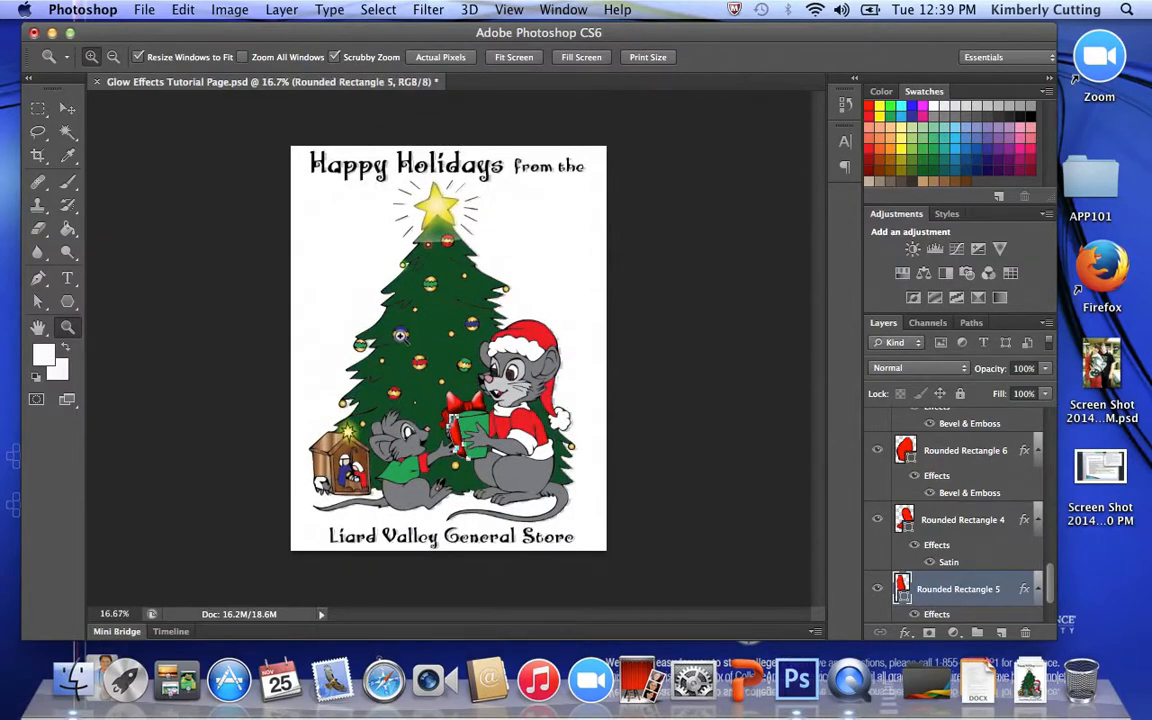
scroll(1050, 596, down, 2)
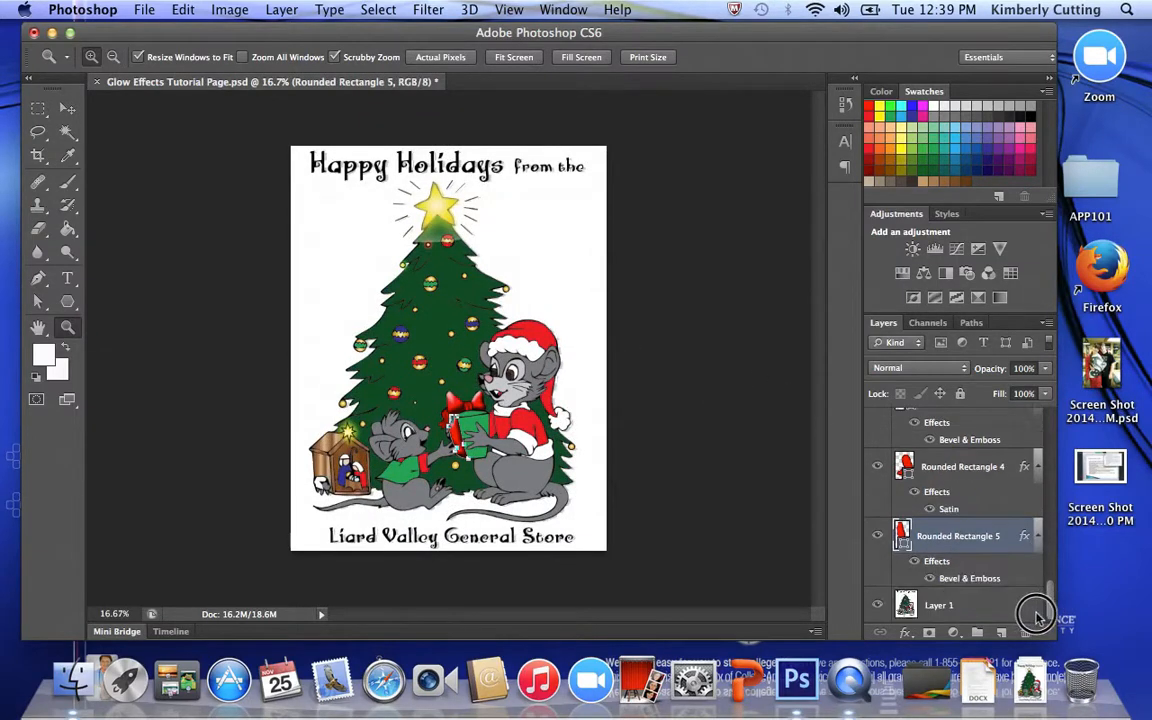
click(1028, 606)
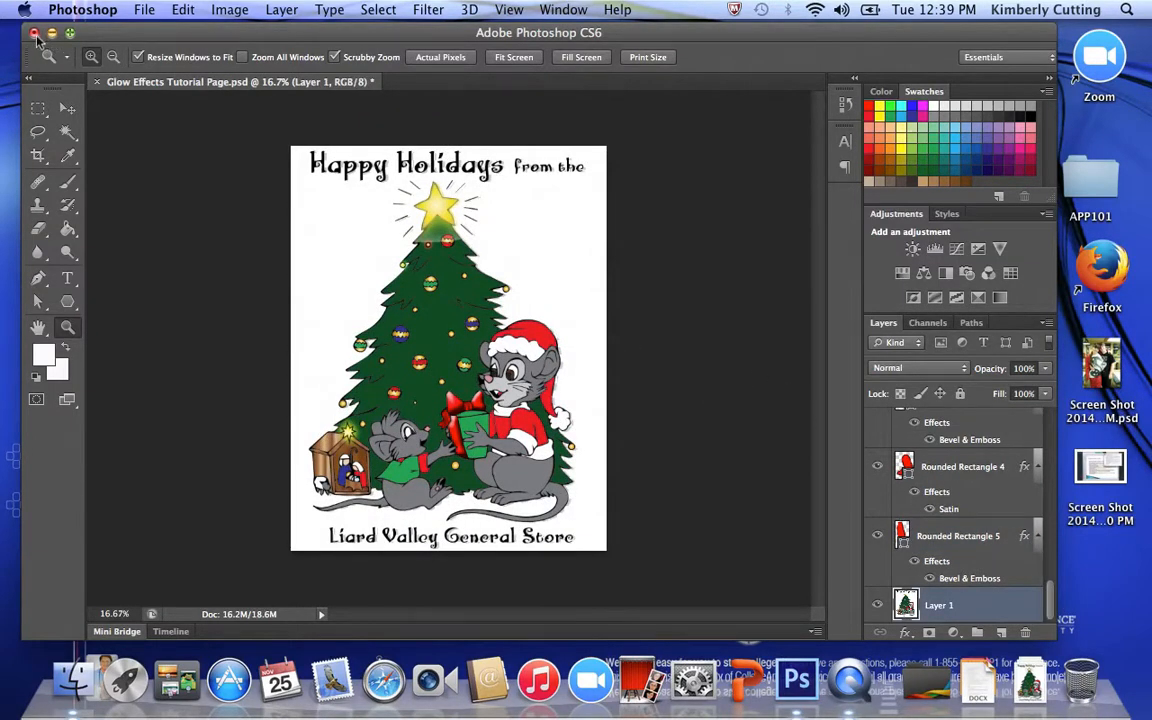